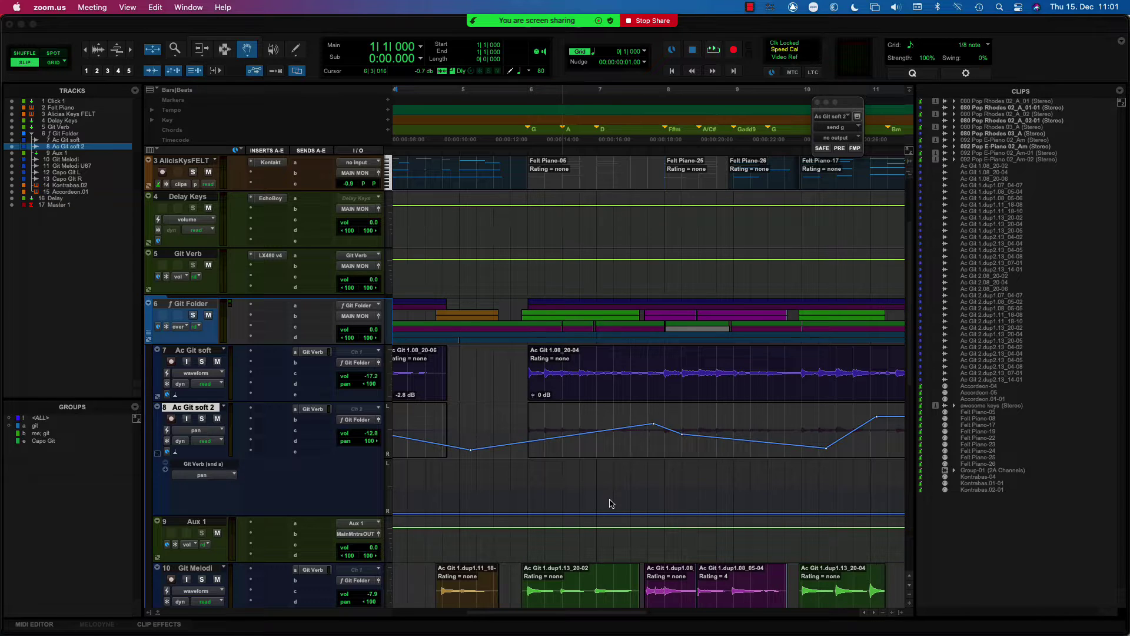
Open Ac Git soft 2's Git Verb send, reset its pan to 0, and show send pan beneath the main pan lane.
{"action": "left_click", "coordinate": [304, 411]}
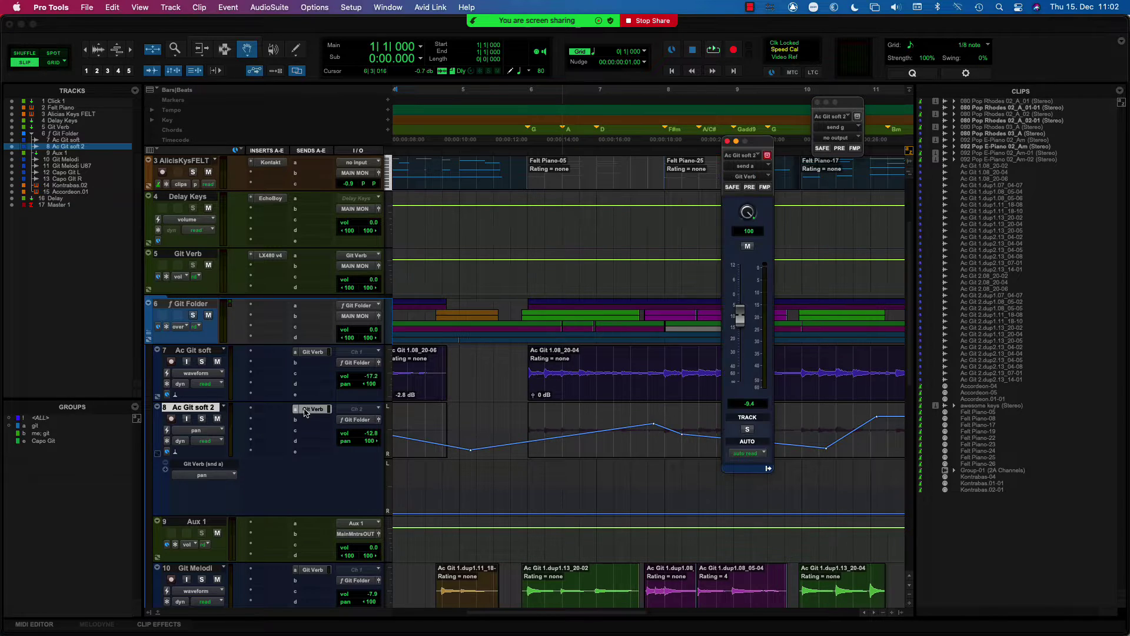
{"action": "left_click", "coordinate": [751, 236], "text": "alt"}
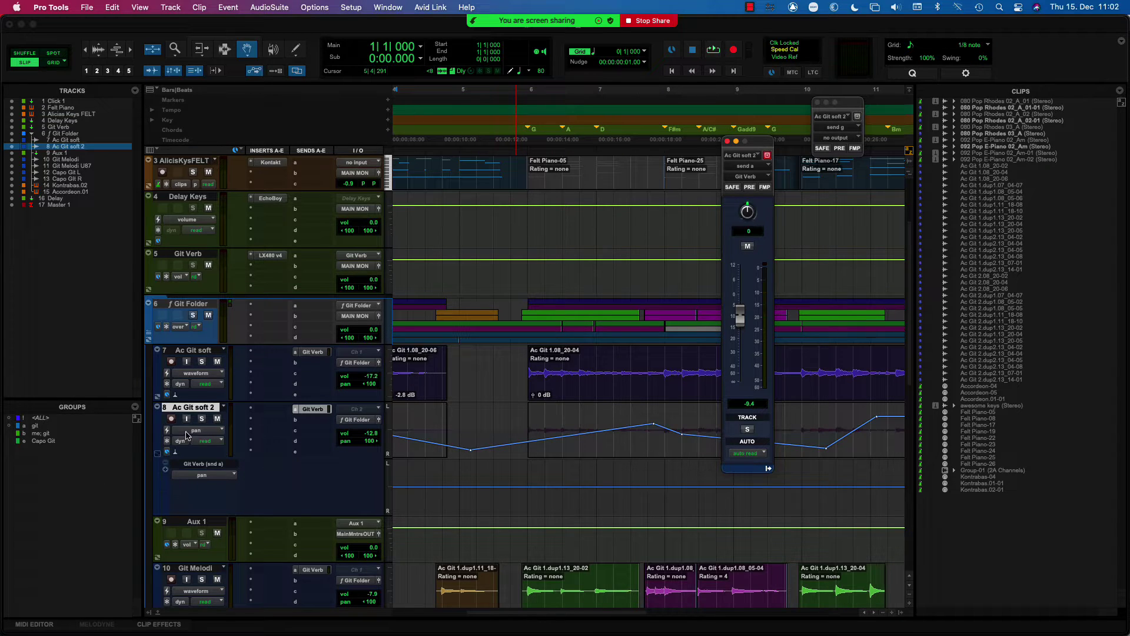
{"action": "left_click", "coordinate": [213, 432]}
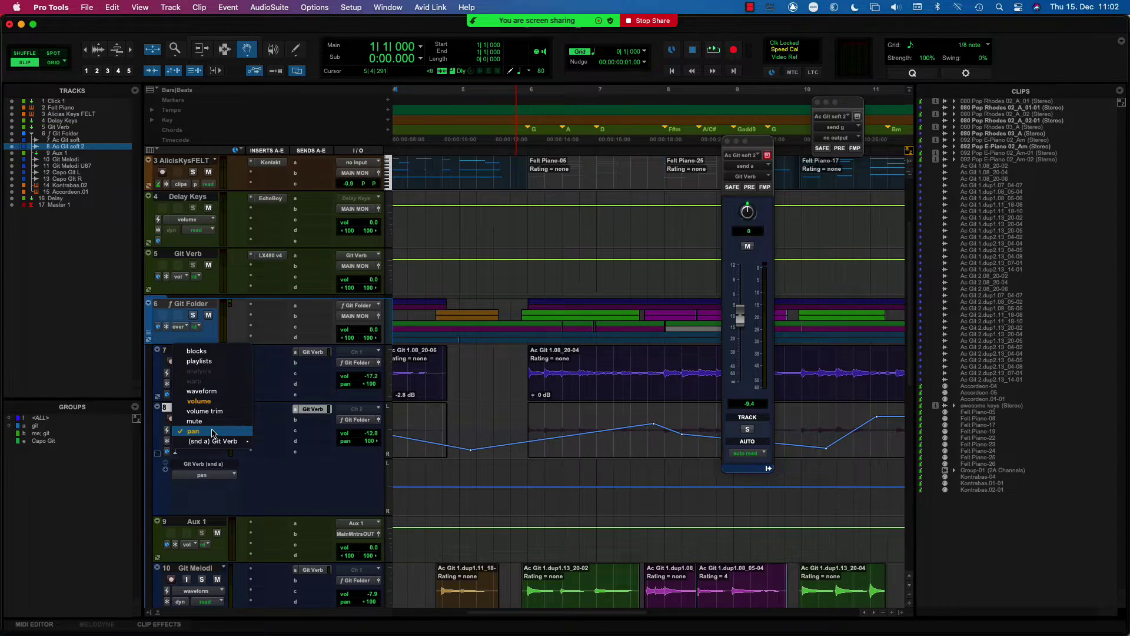
{"action": "left_click", "coordinate": [212, 432]}
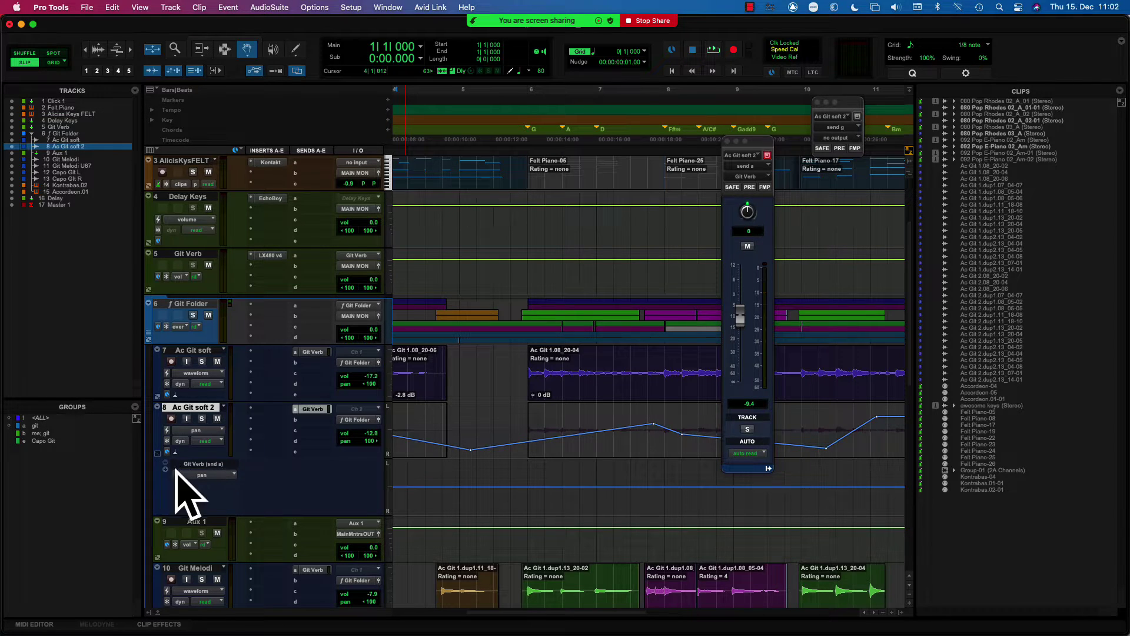
{"action": "left_click", "coordinate": [205, 475]}
{"action": "mouse_move", "coordinate": [207, 478]}
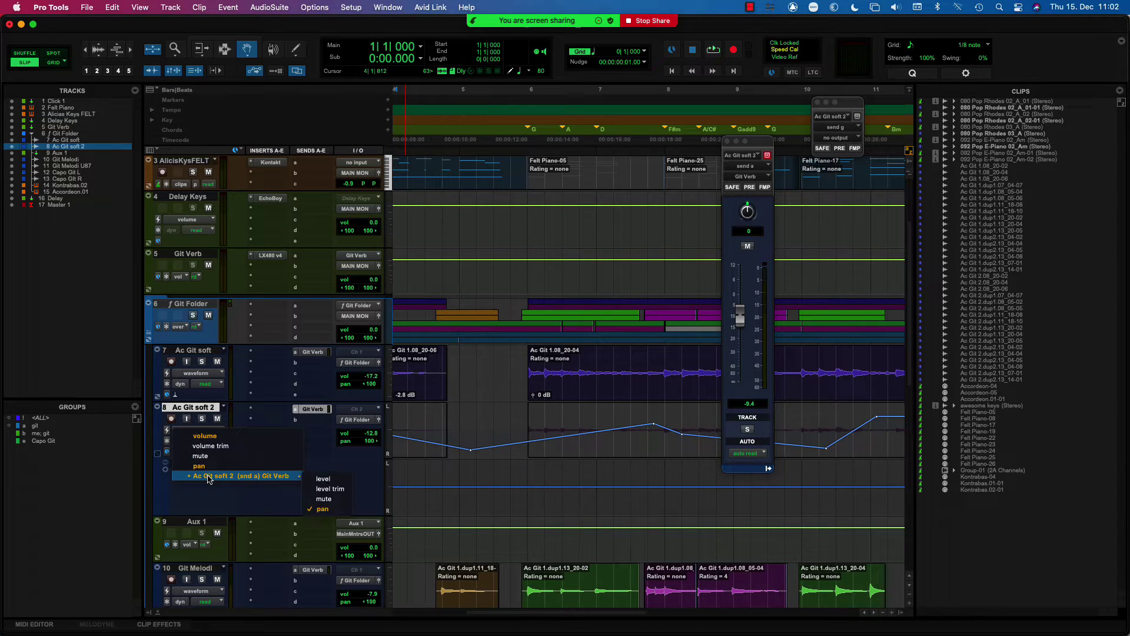
{"action": "left_click", "coordinate": [334, 514]}
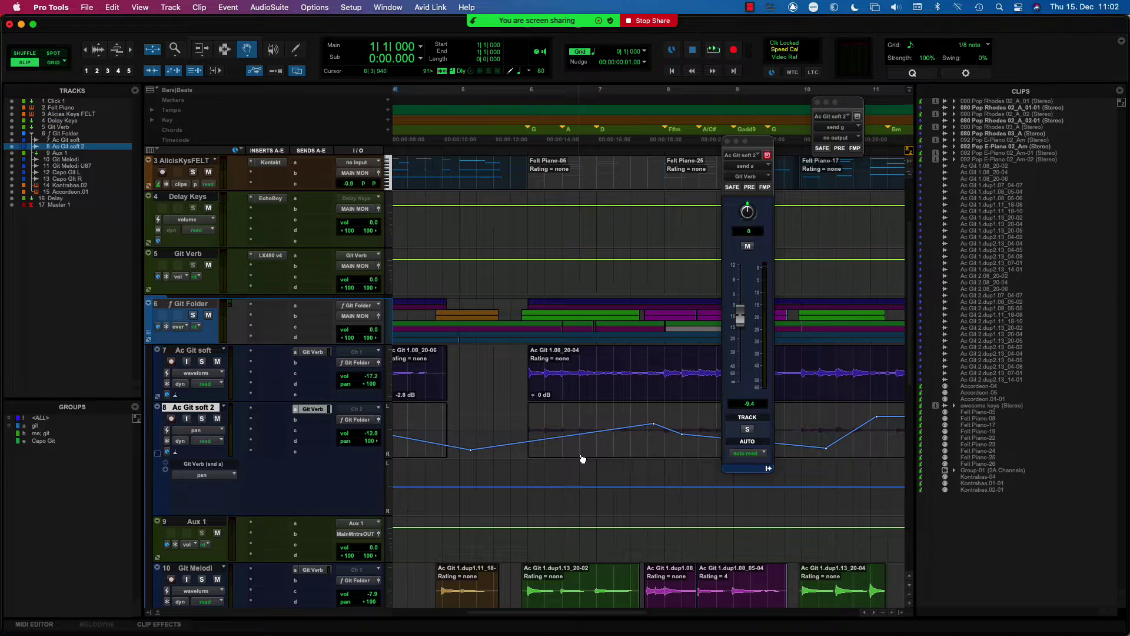
Copy Ac Git soft 2's entire pan automation and paste it to the current automation type in the Git Verb send pan lane.
{"action": "key", "text": "F7"}
{"action": "triple_click", "coordinate": [569, 435]}
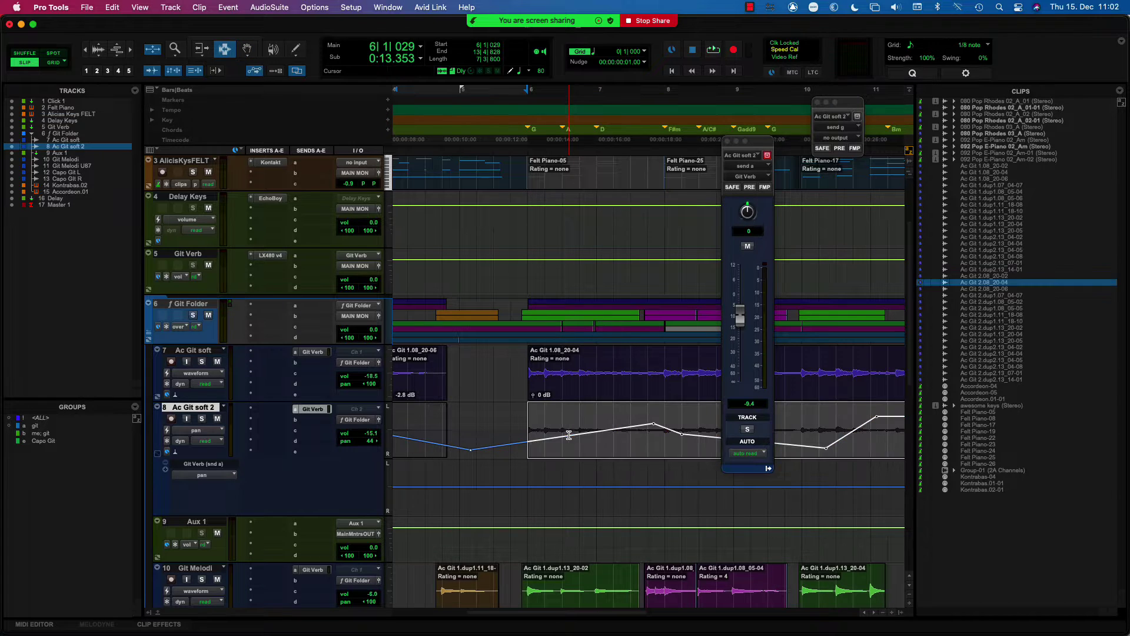
{"action": "key", "text": "alt+f"}
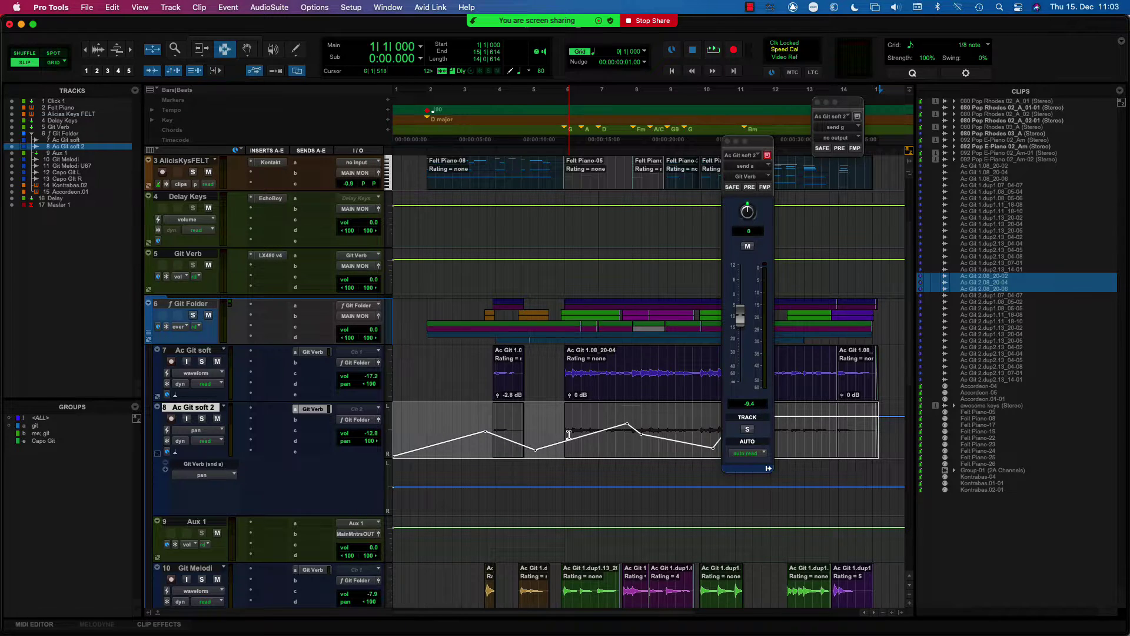
{"action": "key", "text": "semicolon"}
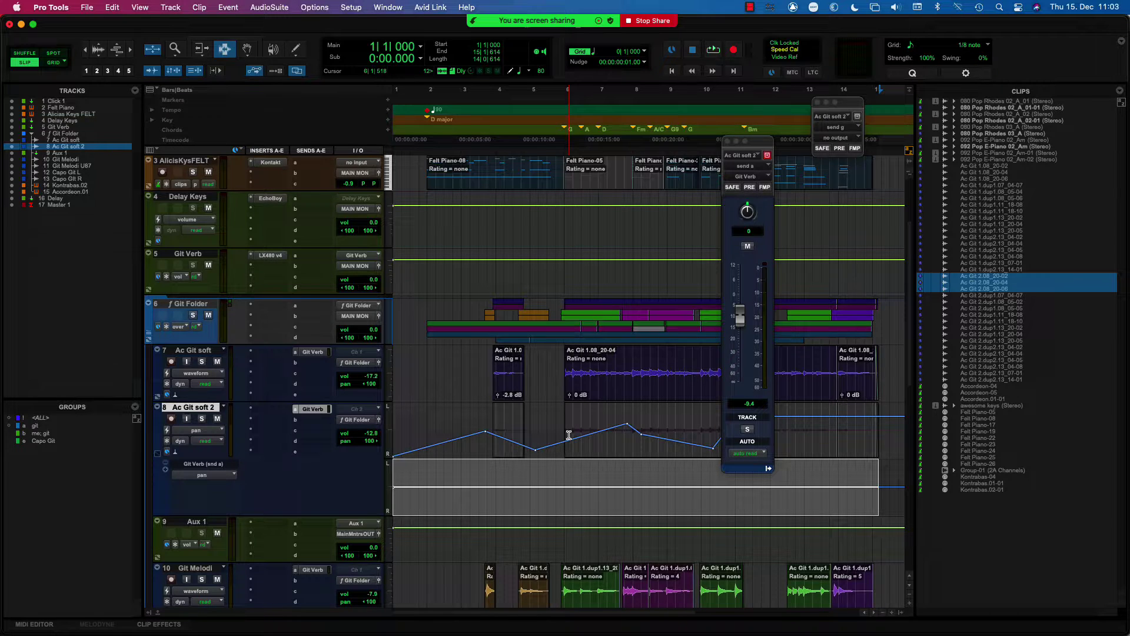
{"action": "left_click", "coordinate": [111, 7]}
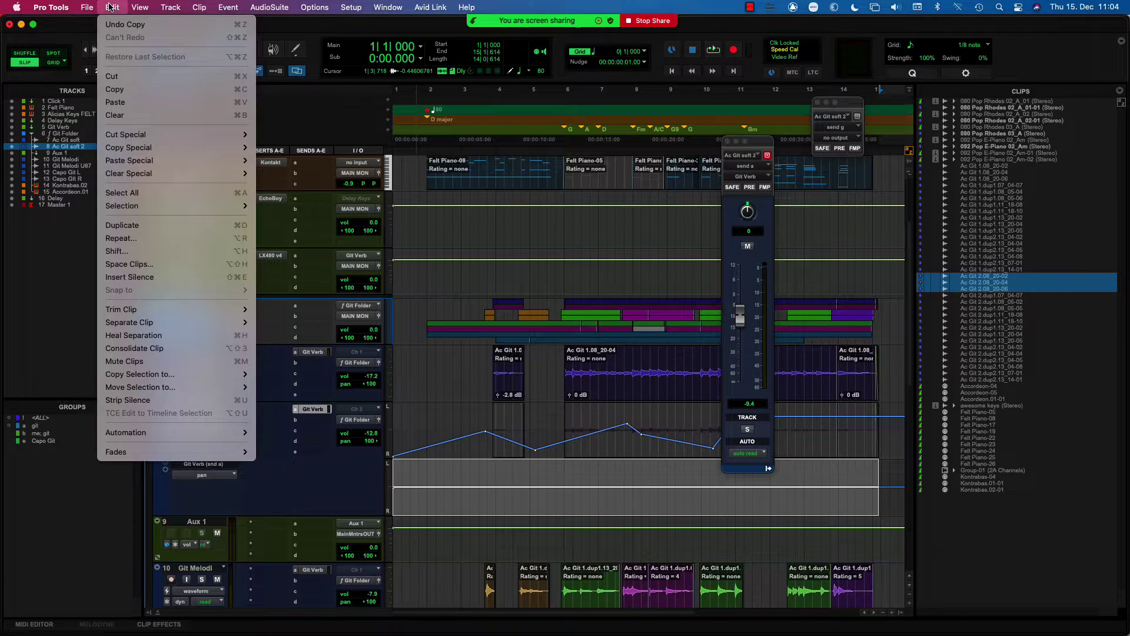
{"action": "mouse_move", "coordinate": [141, 164]}
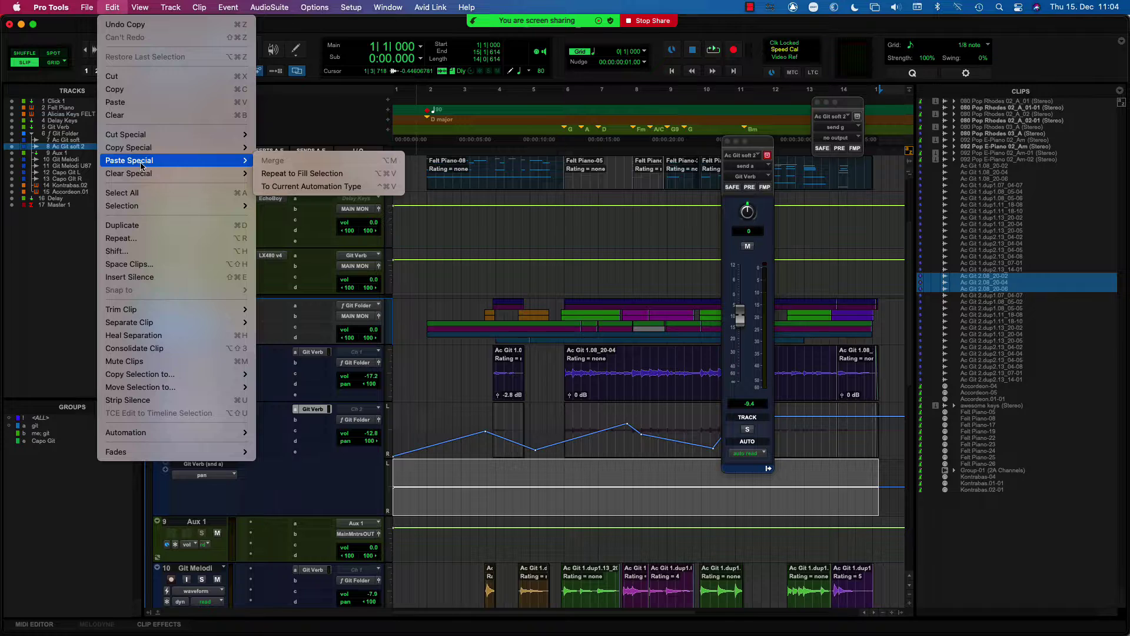
{"action": "left_click", "coordinate": [362, 192]}
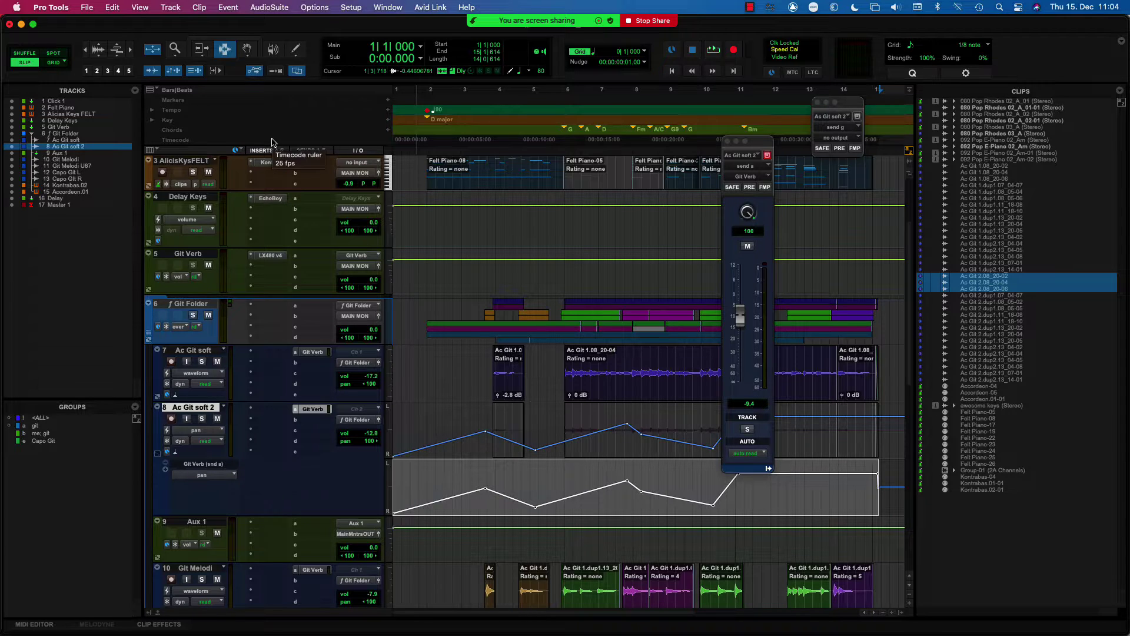
Add breakpoints to Ac Git soft 2's main pan automation, forming a left peak near bar 6 and a right dip before bar 7.
{"action": "key", "text": "F8"}
{"action": "mouse_move", "coordinate": [594, 440]}
{"action": "left_mouse_down"}
{"action": "mouse_move", "coordinate": [541, 413]}
{"action": "mouse_move", "coordinate": [598, 429]}
{"action": "mouse_move", "coordinate": [571, 414]}
{"action": "mouse_move", "coordinate": [596, 449]}
{"action": "left_mouse_up"}
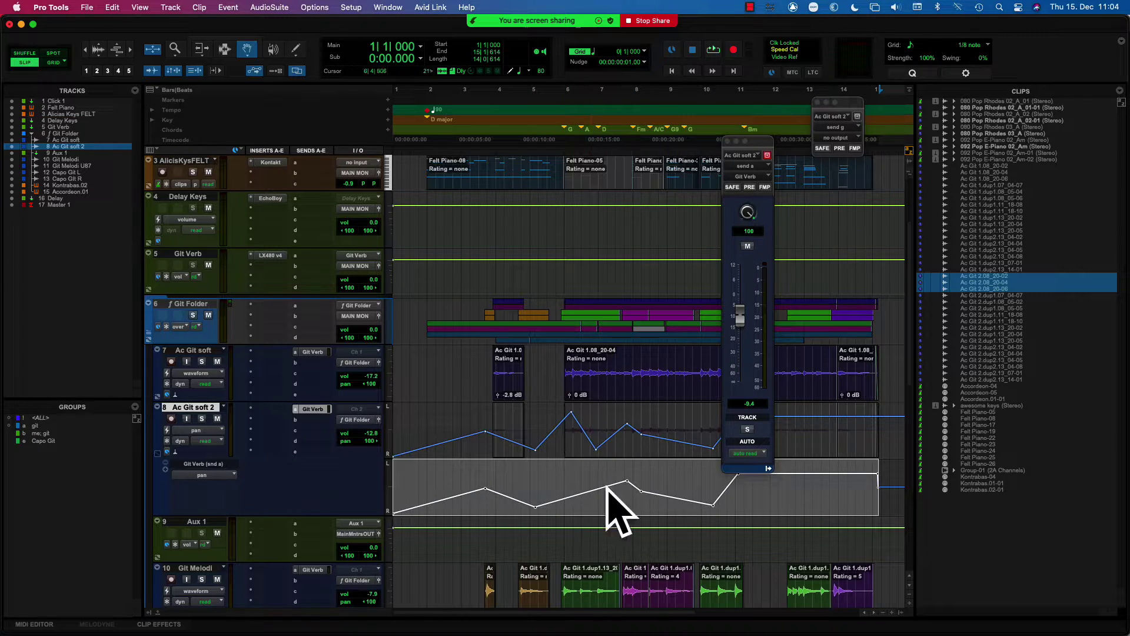
Try to update the Git Verb send pan lane by copying the reshaped main pan curve and pasting it to the current automation type.
{"action": "key", "text": "p"}
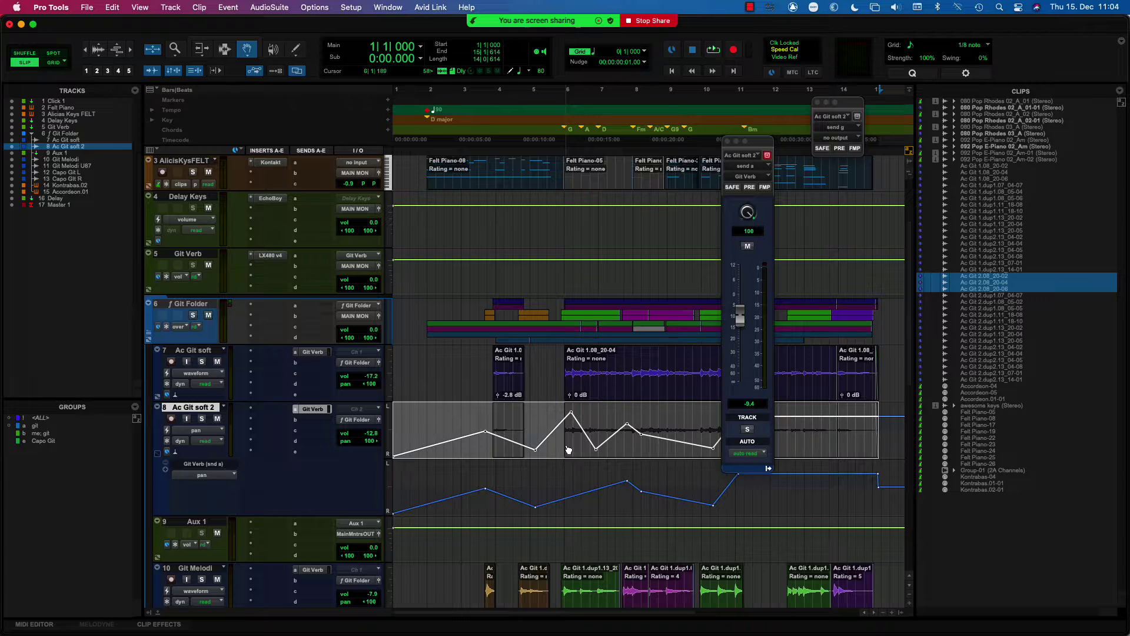
{"action": "key", "text": "semicolon"}
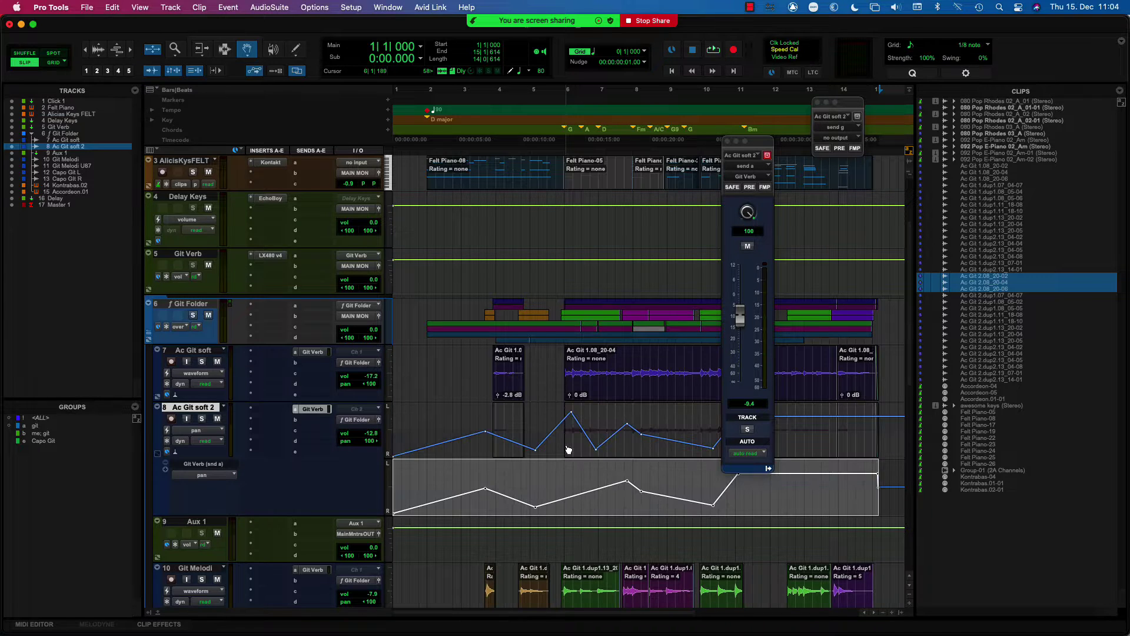
{"action": "left_click", "coordinate": [113, 7]}
{"action": "mouse_move", "coordinate": [148, 160]}
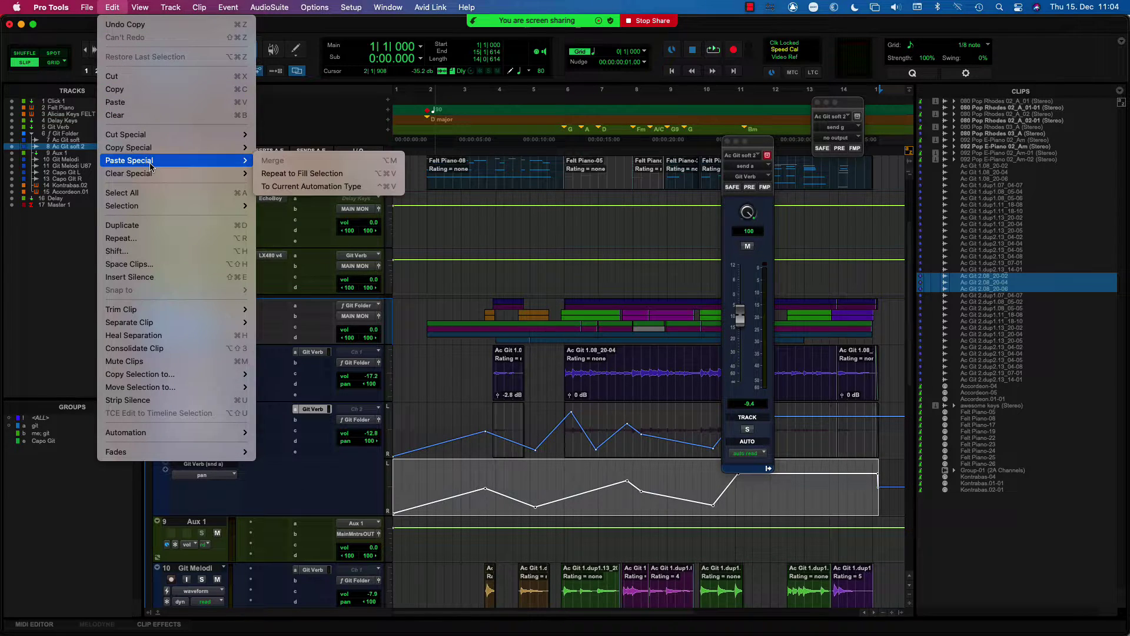
{"action": "left_click", "coordinate": [327, 186]}
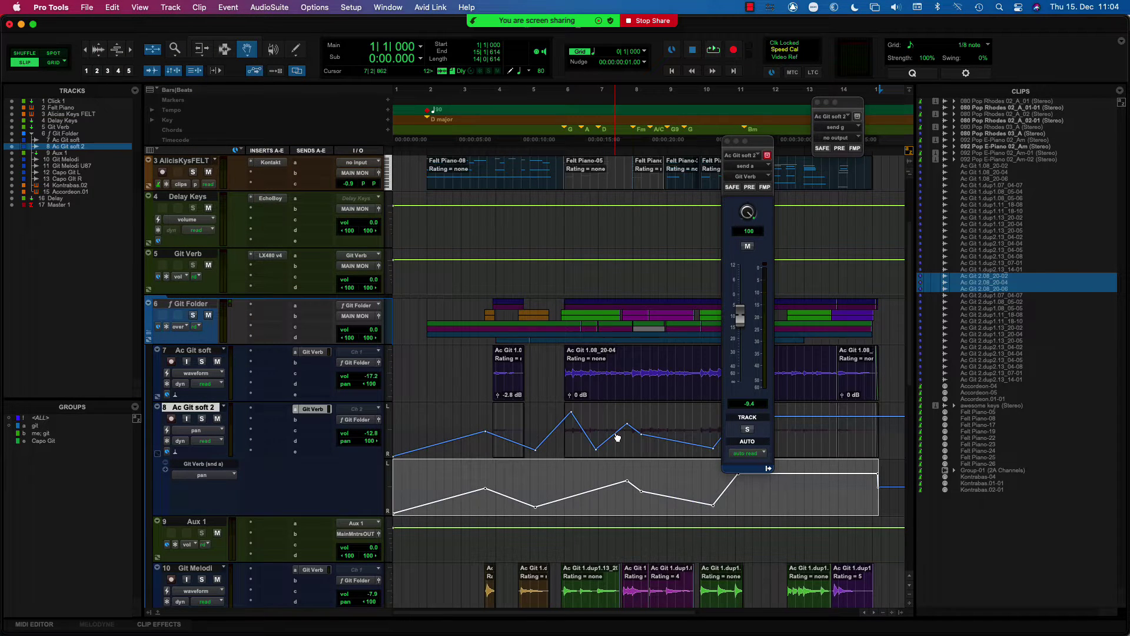
Clear all automation from the Git Verb send pan lane and reset the send pan to 0.
{"action": "key", "text": "super+z"}
{"action": "key", "text": "F7"}
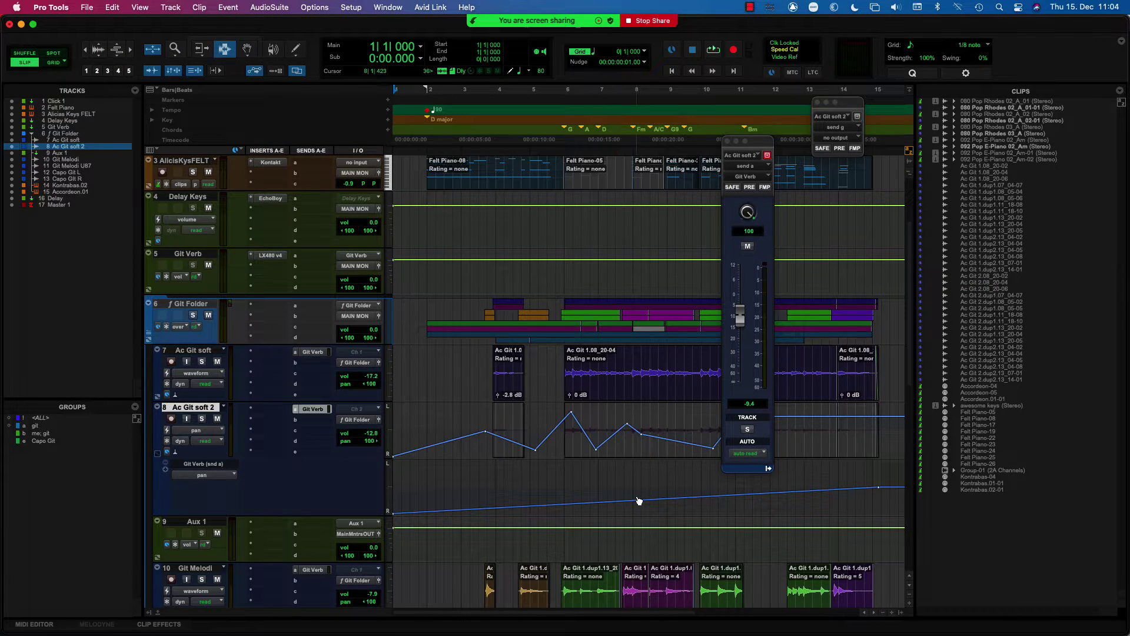
{"action": "triple_click", "coordinate": [631, 495]}
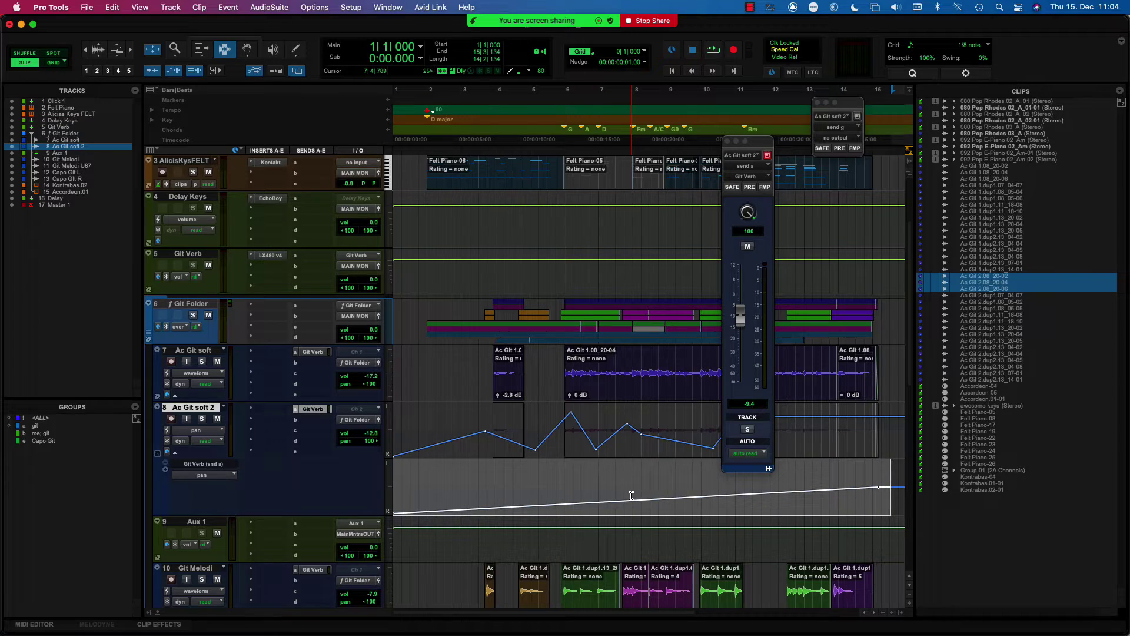
{"action": "key", "text": "Delete"}
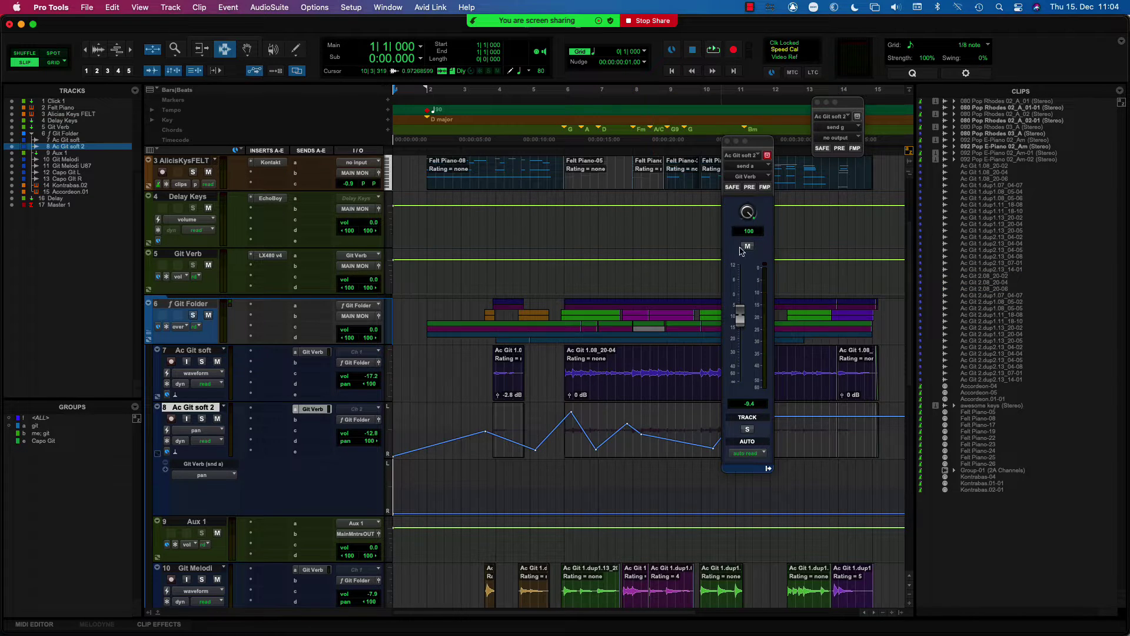
{"action": "left_click", "coordinate": [748, 215], "text": "alt"}
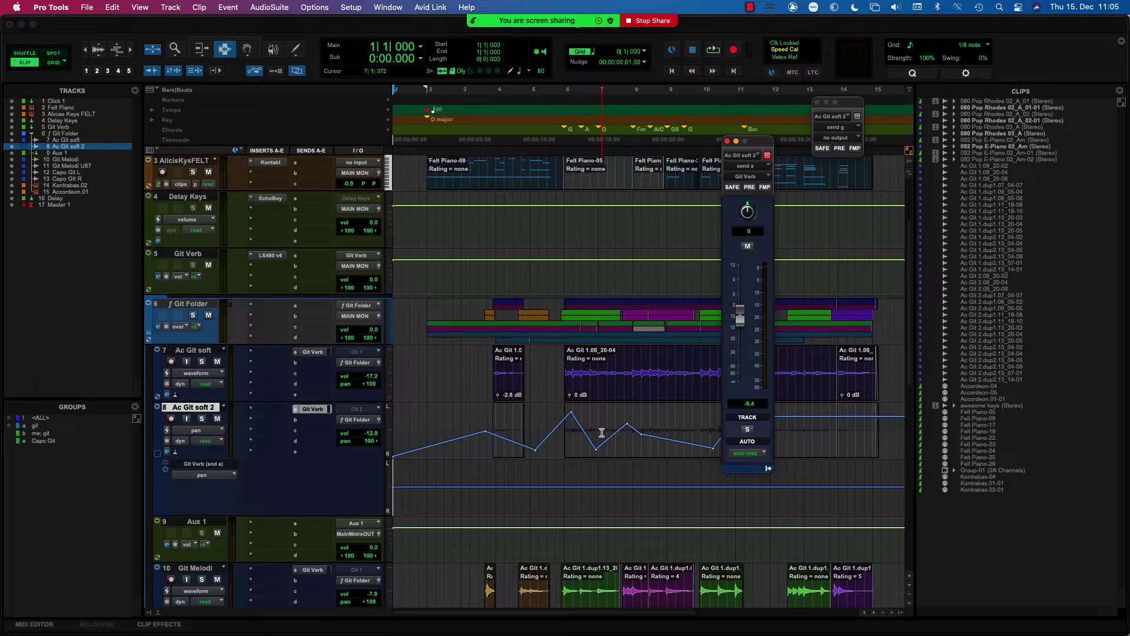
Enable FMP on the Git Verb send and keep the lower automation lane showing the track's main pan.
{"action": "left_click", "coordinate": [765, 187]}
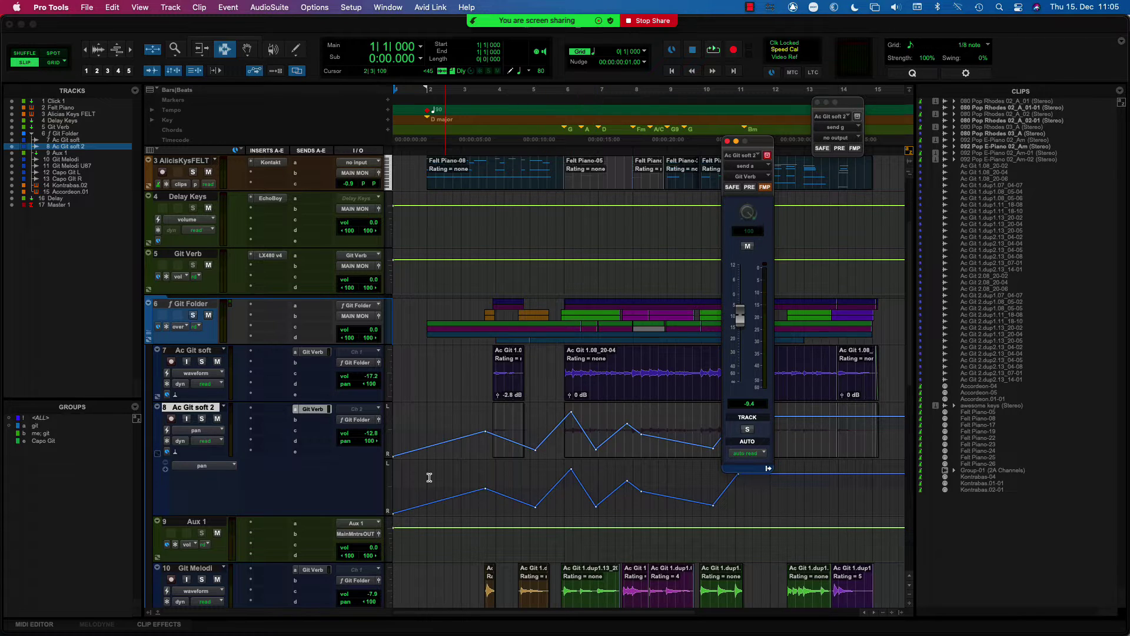
{"action": "left_click", "coordinate": [235, 467]}
{"action": "mouse_move", "coordinate": [236, 478]}
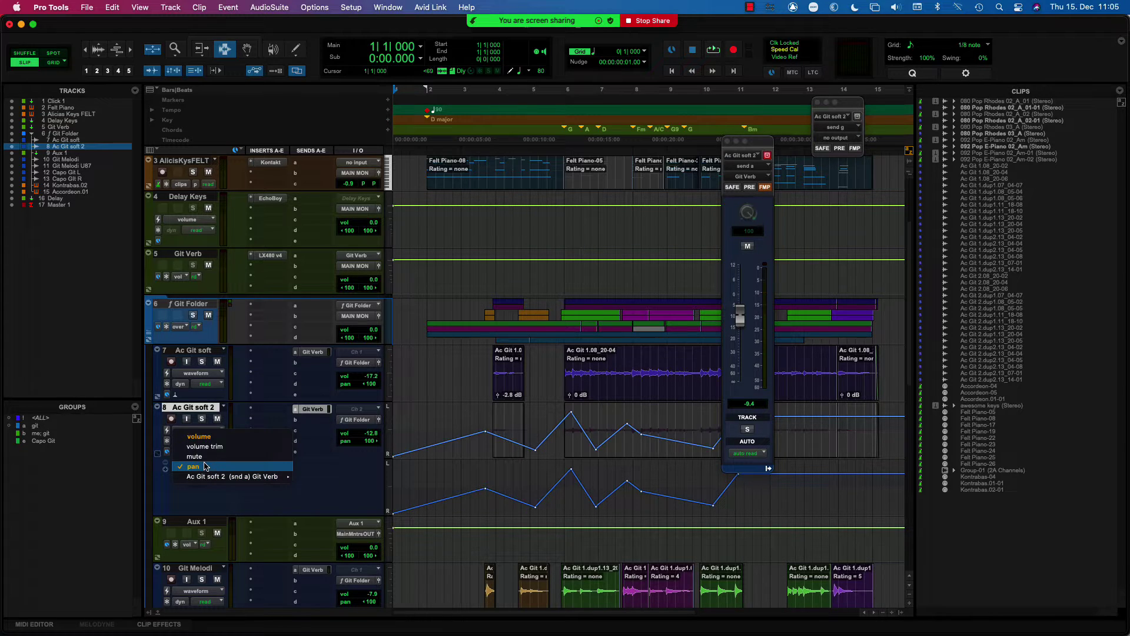
{"action": "left_click", "coordinate": [205, 466]}
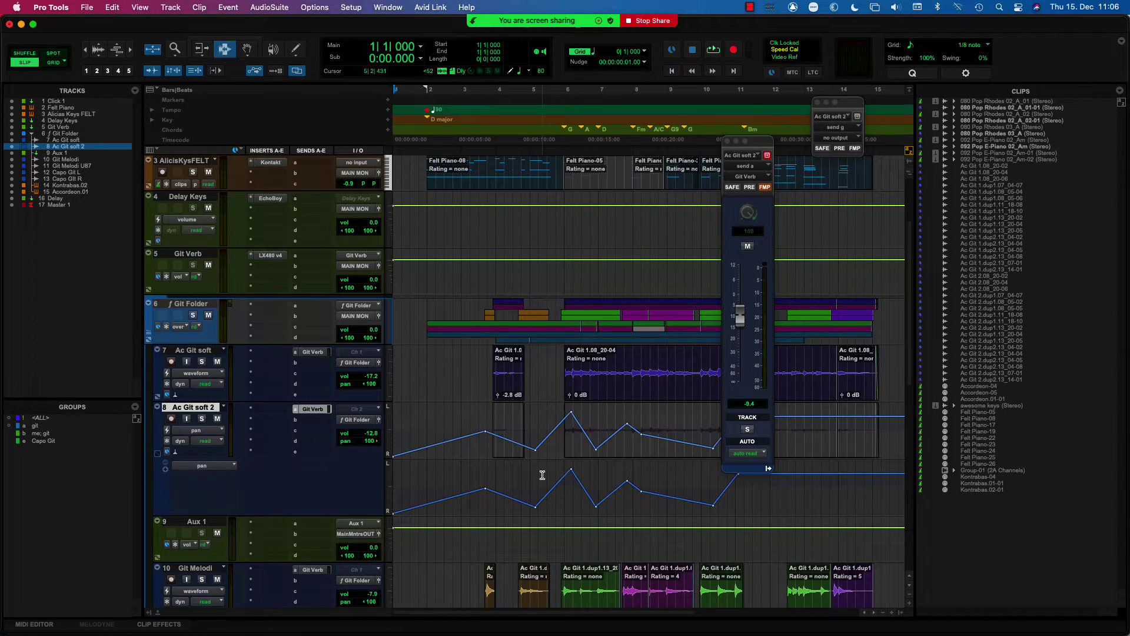
Disable FMP on the Git Verb send and switch the lower automation lane back to the send's pan.
{"action": "left_click", "coordinate": [770, 194]}
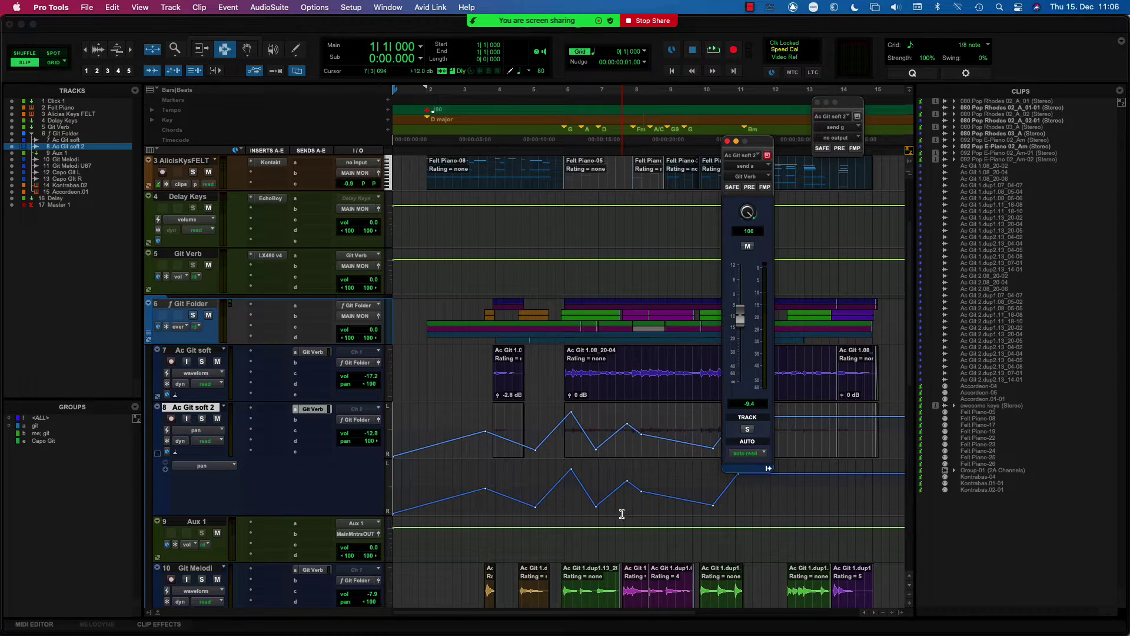
{"action": "left_click", "coordinate": [202, 466]}
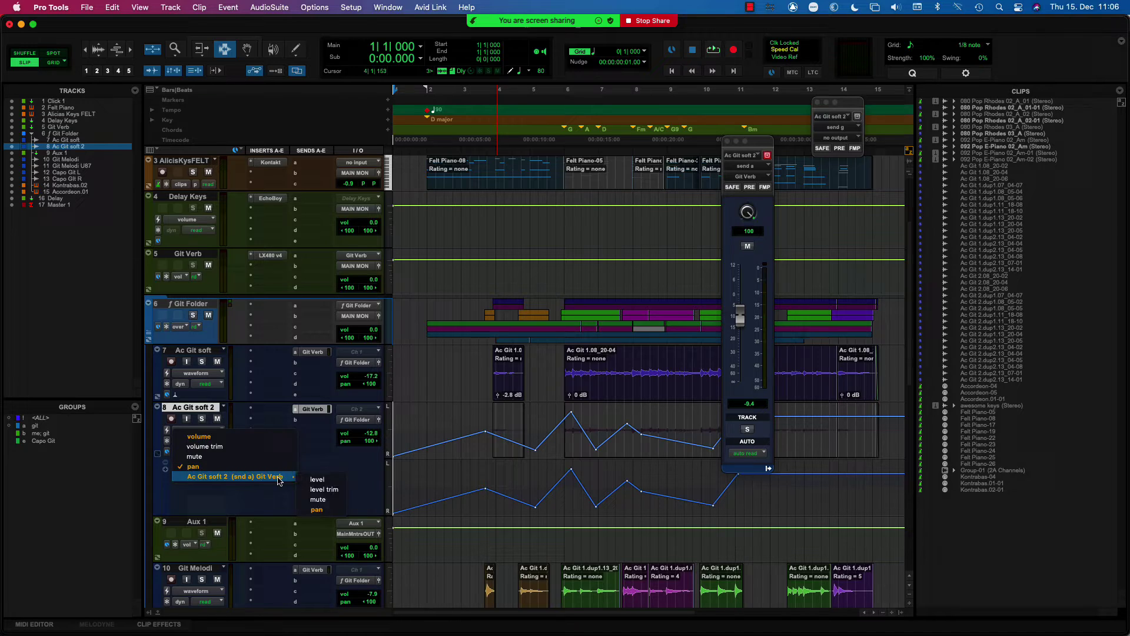
{"action": "left_click", "coordinate": [317, 509]}
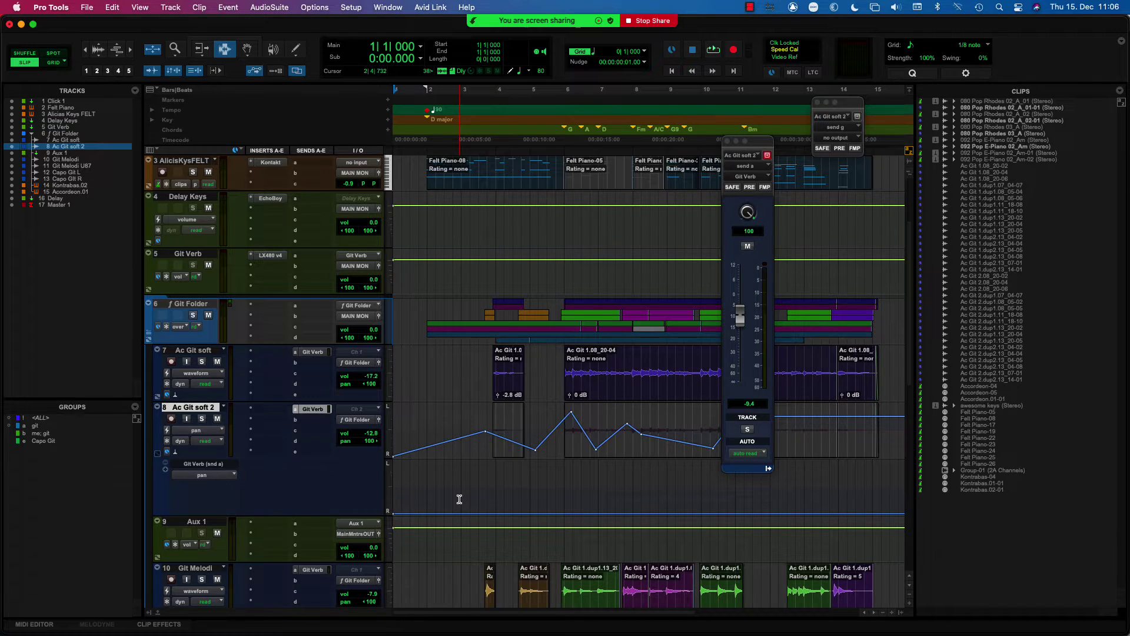
Draw a send pan ramp from full right at the session start to full left at about bar 10.
{"action": "key", "text": "F8"}
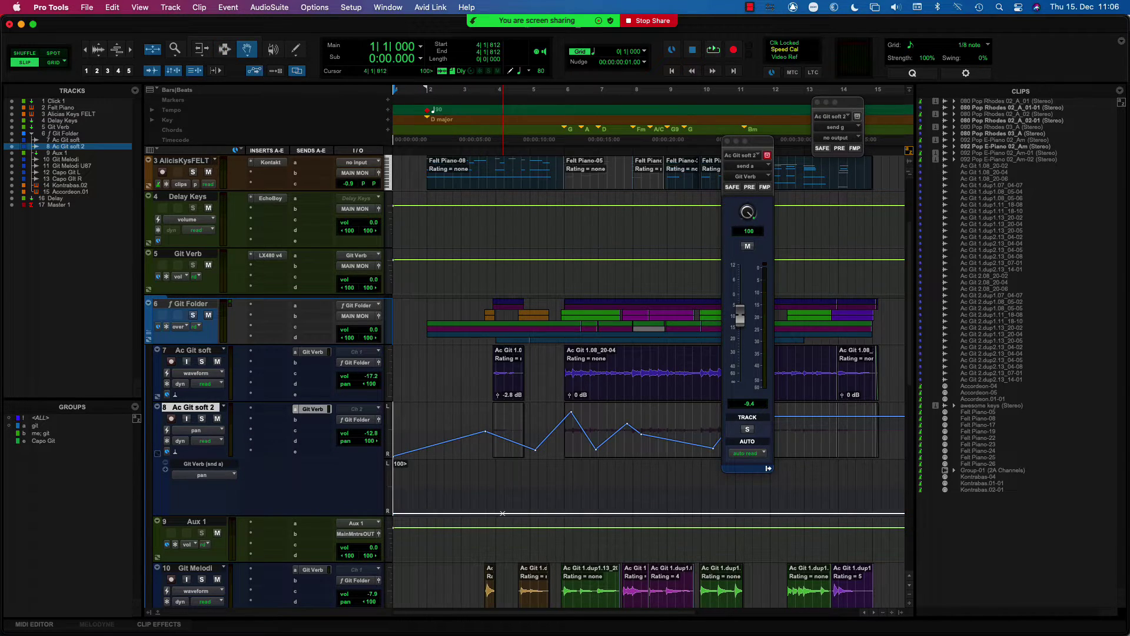
{"action": "left_click_drag", "start_coordinate": [632, 513], "coordinate": [718, 459]}
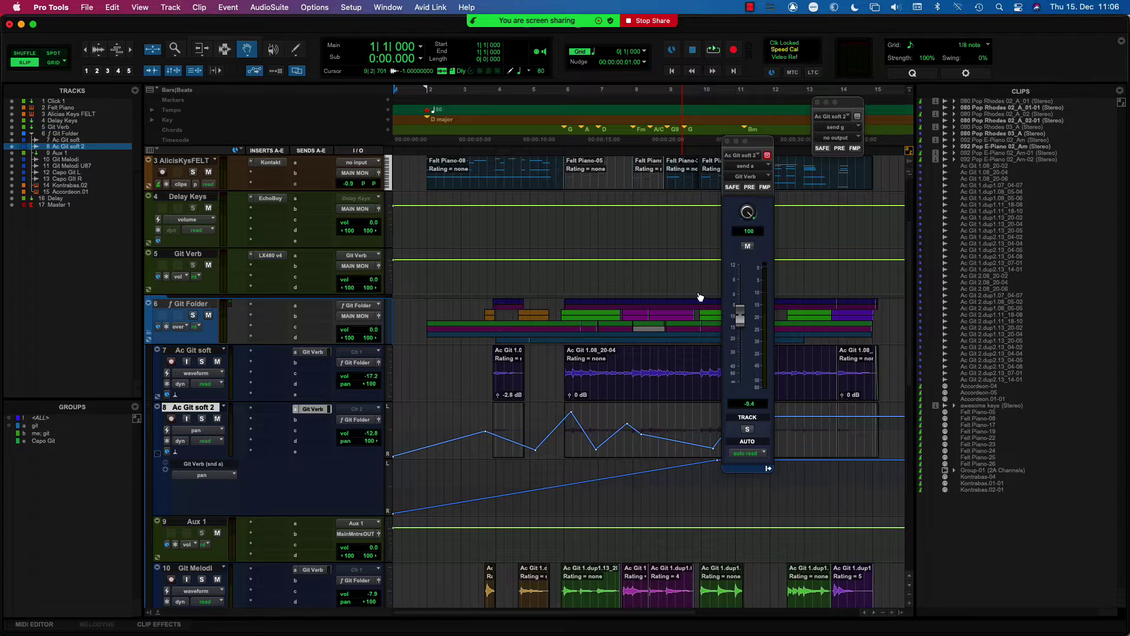
Move the send window clear of the lanes and re-enable FMP, accepting deletion of the existing send pan playlist.
{"action": "left_click_drag", "start_coordinate": [761, 143], "coordinate": [776, 113]}
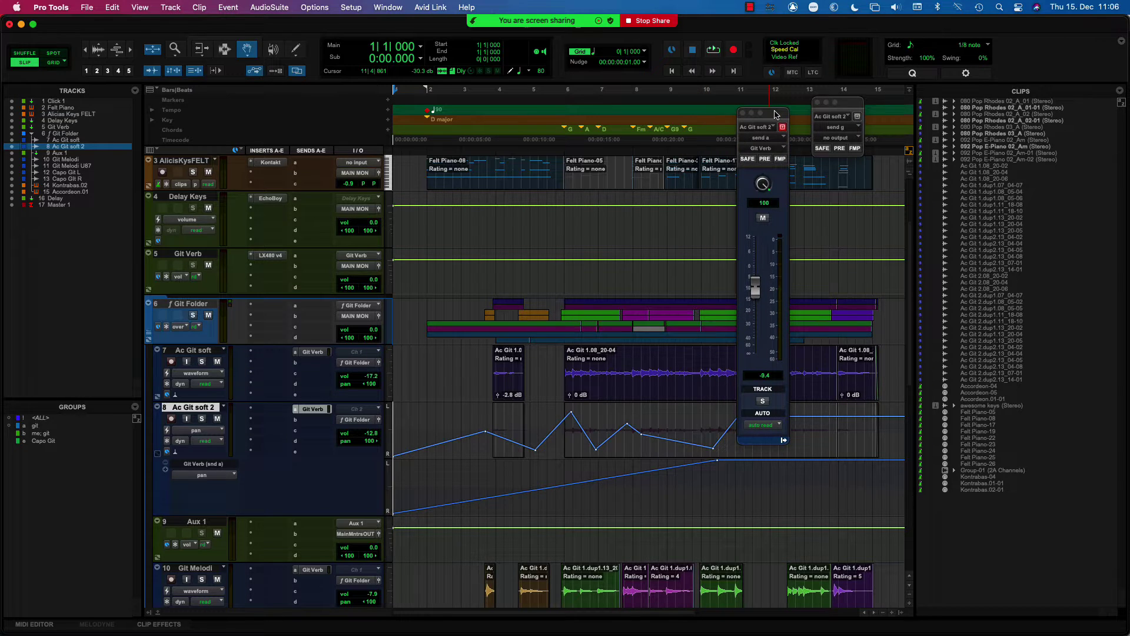
{"action": "left_click", "coordinate": [781, 160]}
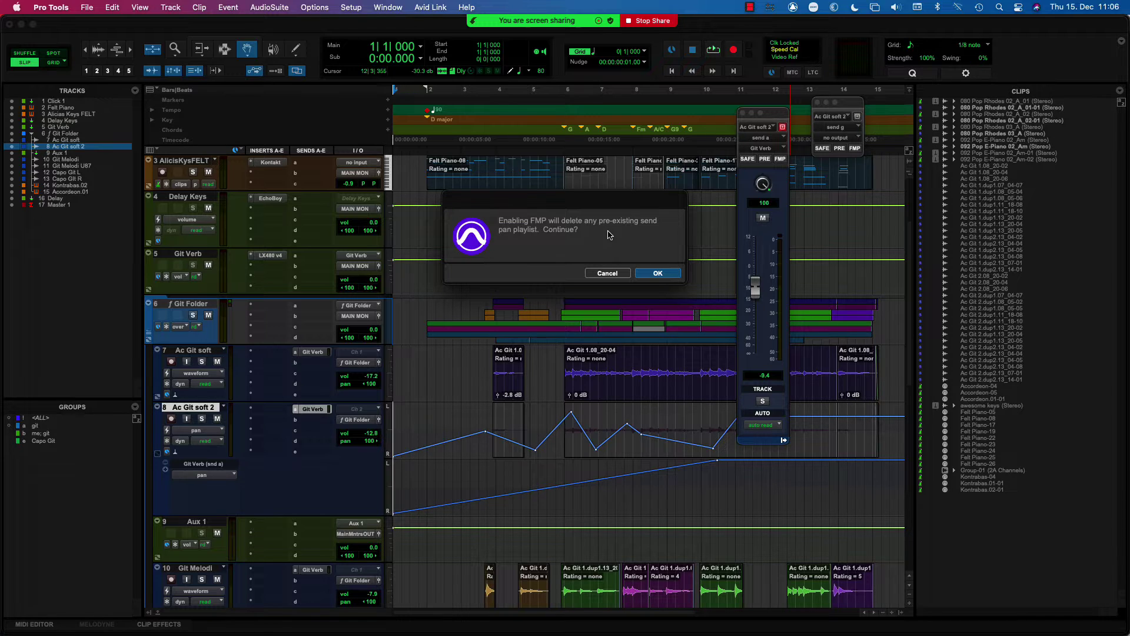
{"action": "left_click", "coordinate": [657, 274]}
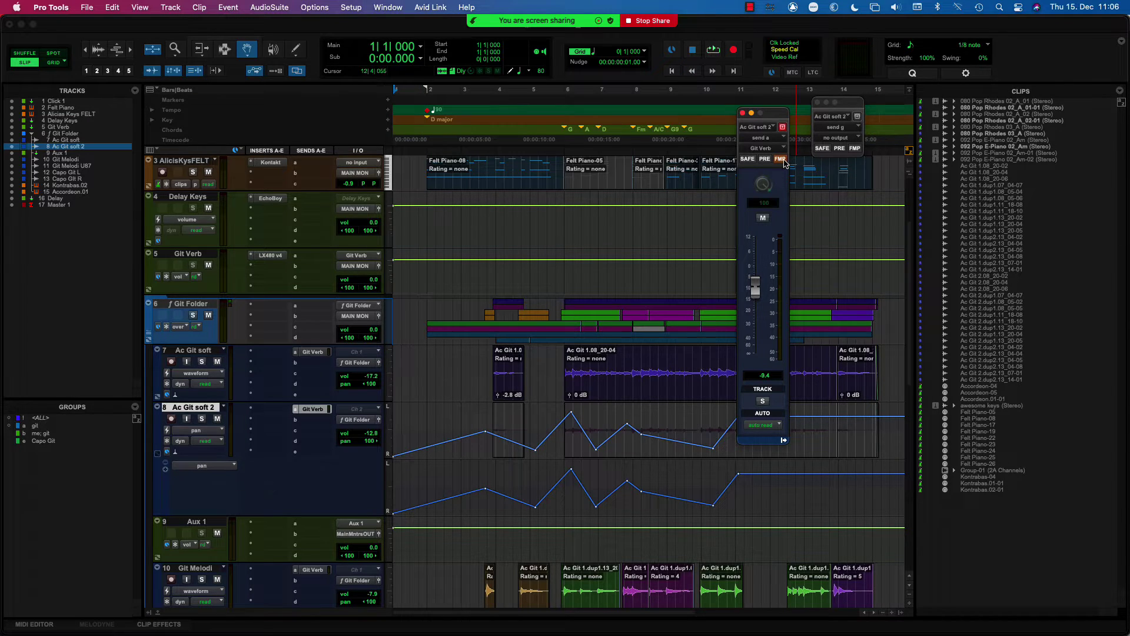
Examine the Git Verb send pan lane with FMP switched off, and turn FMP back on.
{"action": "left_click", "coordinate": [200, 465]}
{"action": "mouse_move", "coordinate": [199, 480]}
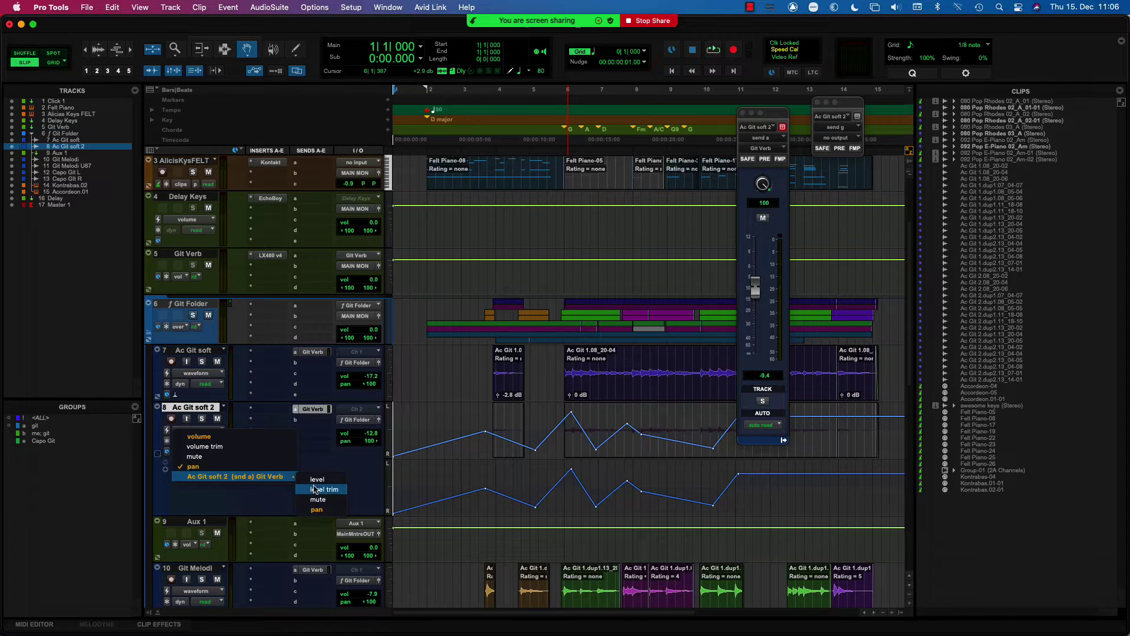
{"action": "left_click", "coordinate": [318, 510]}
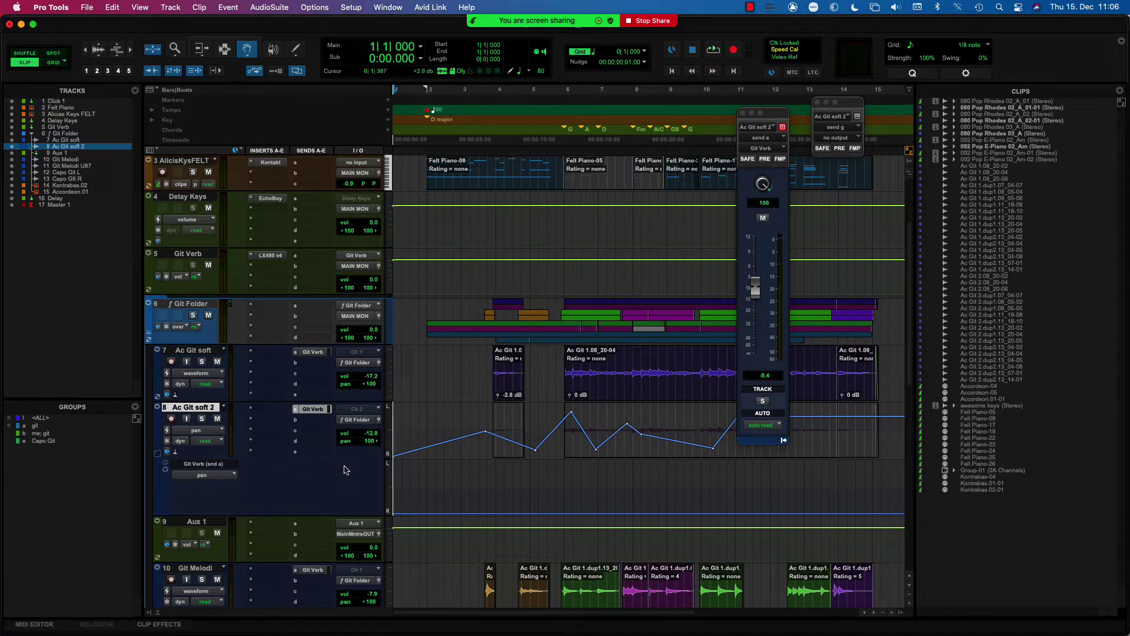
{"action": "left_click", "coordinate": [779, 160]}
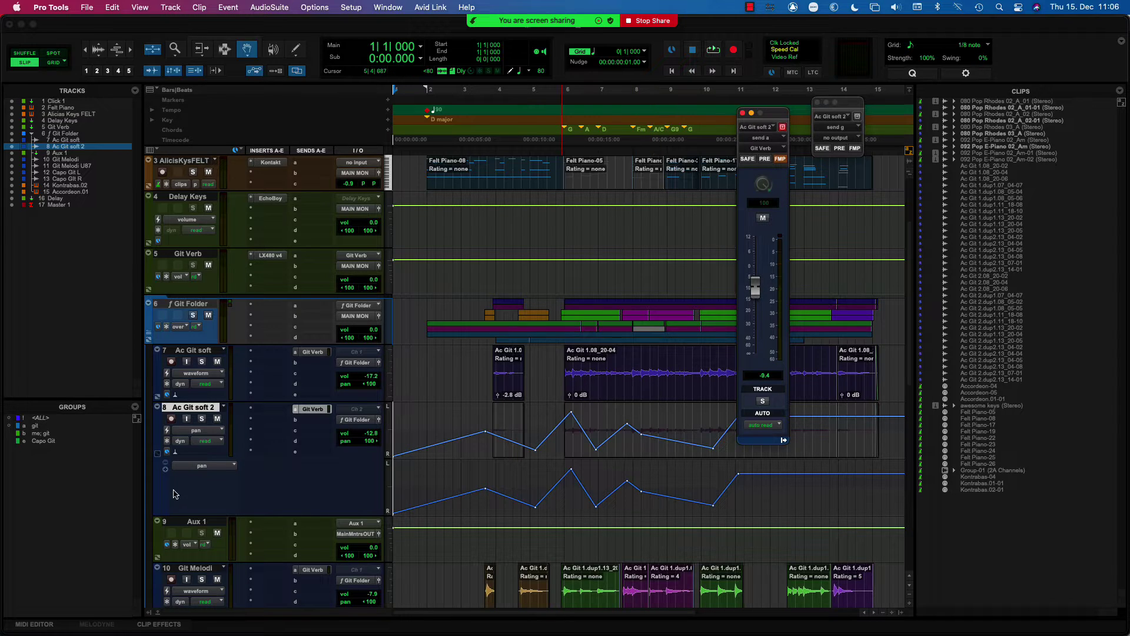
Check which Git Verb send parameters the lower automation lane of Ac Git soft 2 offers while FMP is on.
{"action": "left_click", "coordinate": [208, 466]}
{"action": "mouse_move", "coordinate": [233, 479]}
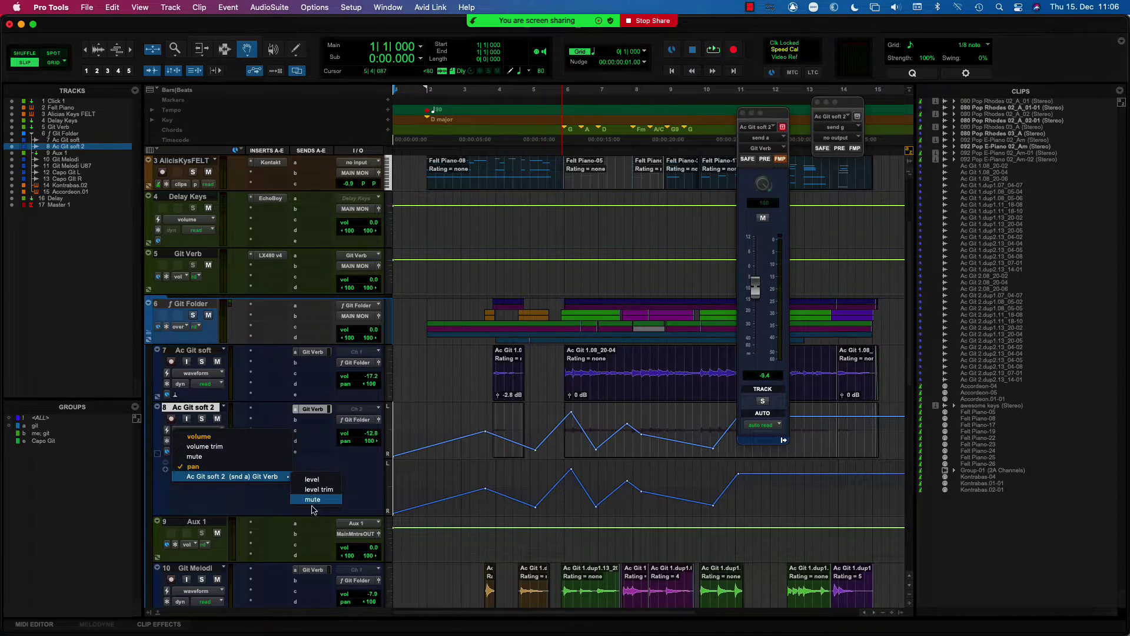
{"action": "left_click", "coordinate": [433, 474]}
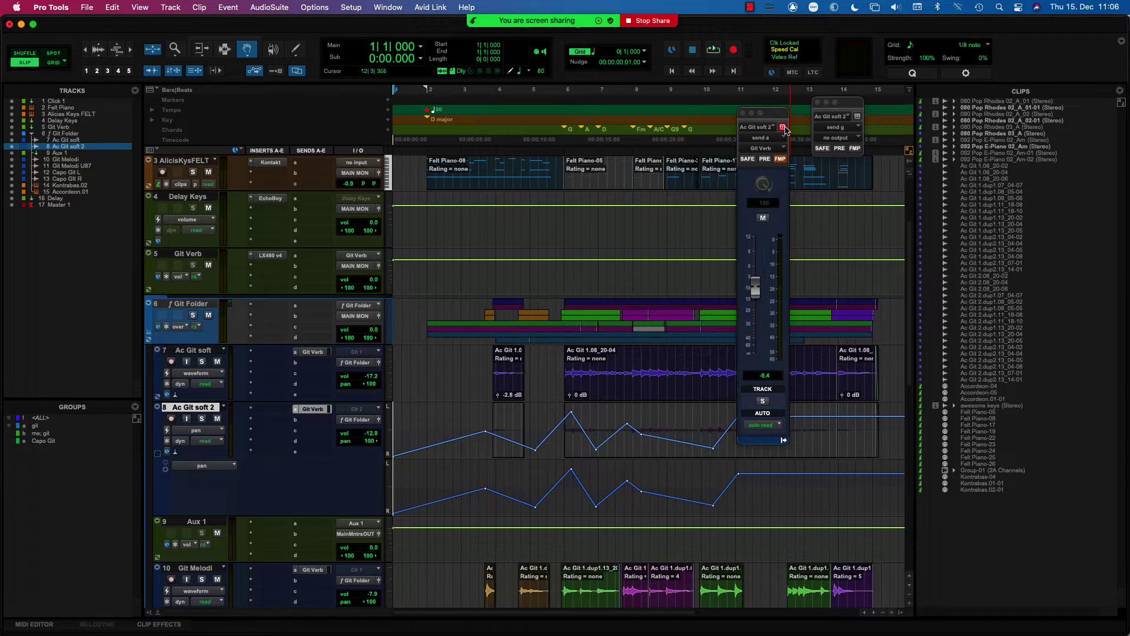
Open Ac Git soft 2's main output window and place it beside the Git Verb send window.
{"action": "left_click", "coordinate": [379, 420]}
{"action": "left_click_drag", "start_coordinate": [776, 115], "coordinate": [630, 105]}
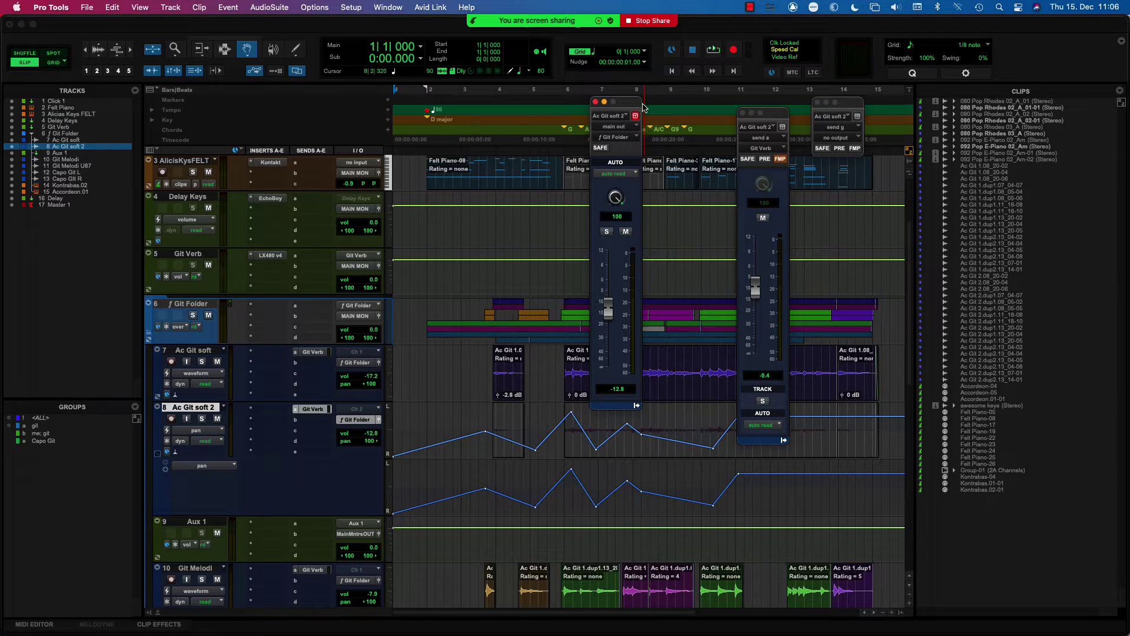
{"action": "left_click_drag", "start_coordinate": [634, 103], "coordinate": [682, 107]}
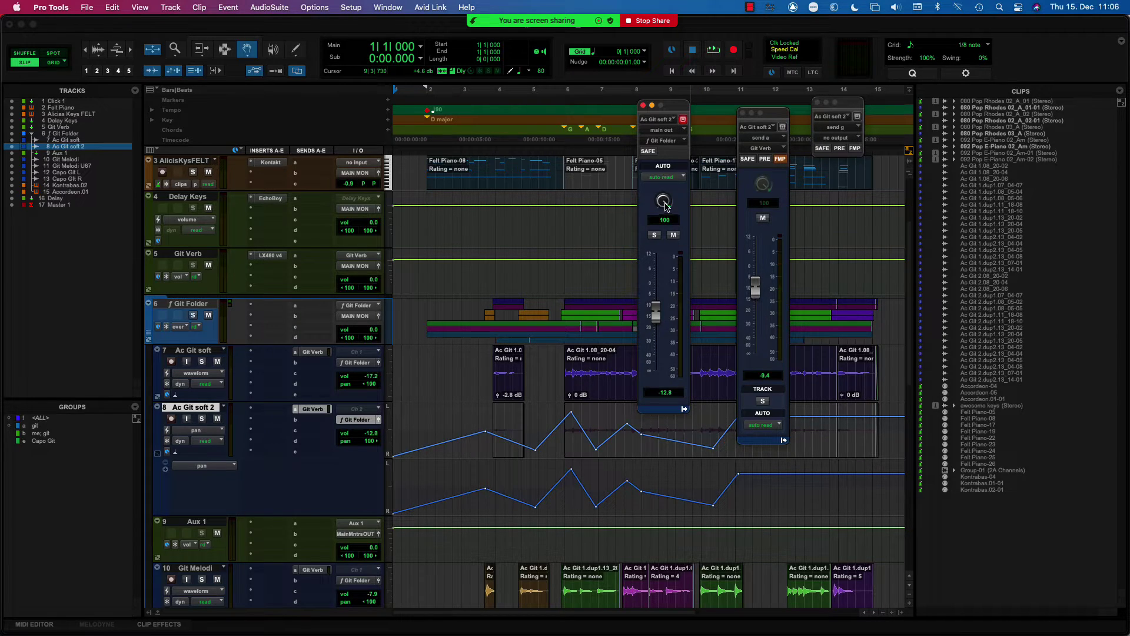
Play the session to bar 10 and compare the main pan movement with the Git Verb send's pan, and stop playback.
{"action": "mouse_move", "coordinate": [664, 222]}
{"action": "left_mouse_down"}
{"action": "mouse_move", "coordinate": [665, 285]}
{"action": "mouse_move", "coordinate": [666, 219]}
{"action": "left_mouse_up"}
{"action": "mouse_move", "coordinate": [658, 199]}
{"action": "left_mouse_down"}
{"action": "mouse_move", "coordinate": [668, 155]}
{"action": "mouse_move", "coordinate": [665, 196]}
{"action": "left_mouse_up"}
{"action": "key", "text": "space"}
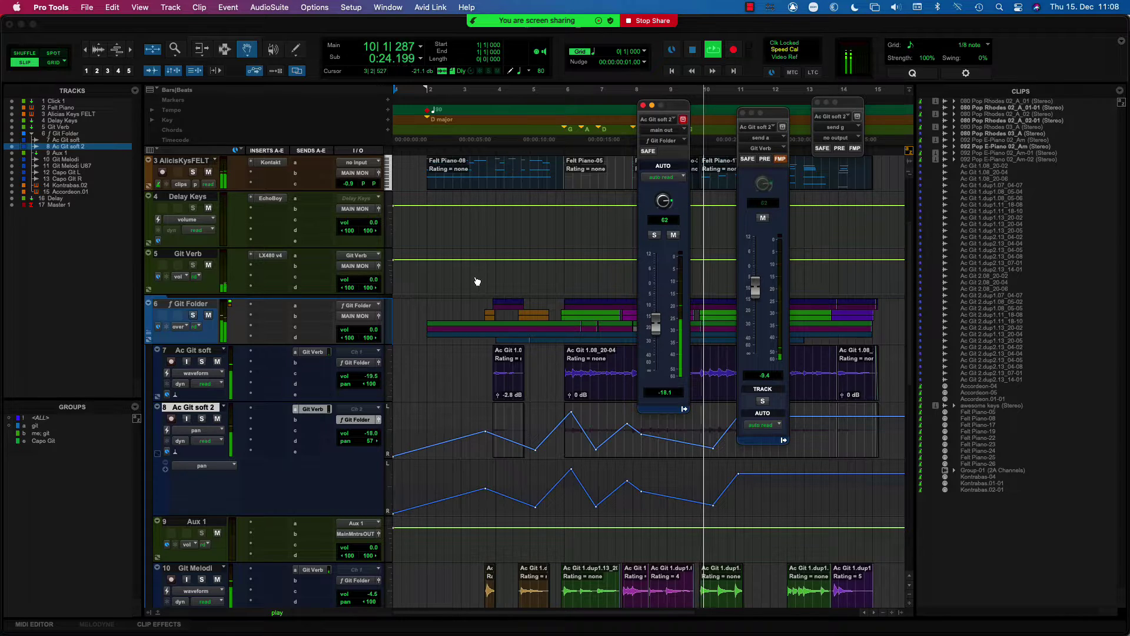
{"action": "key", "text": "space"}
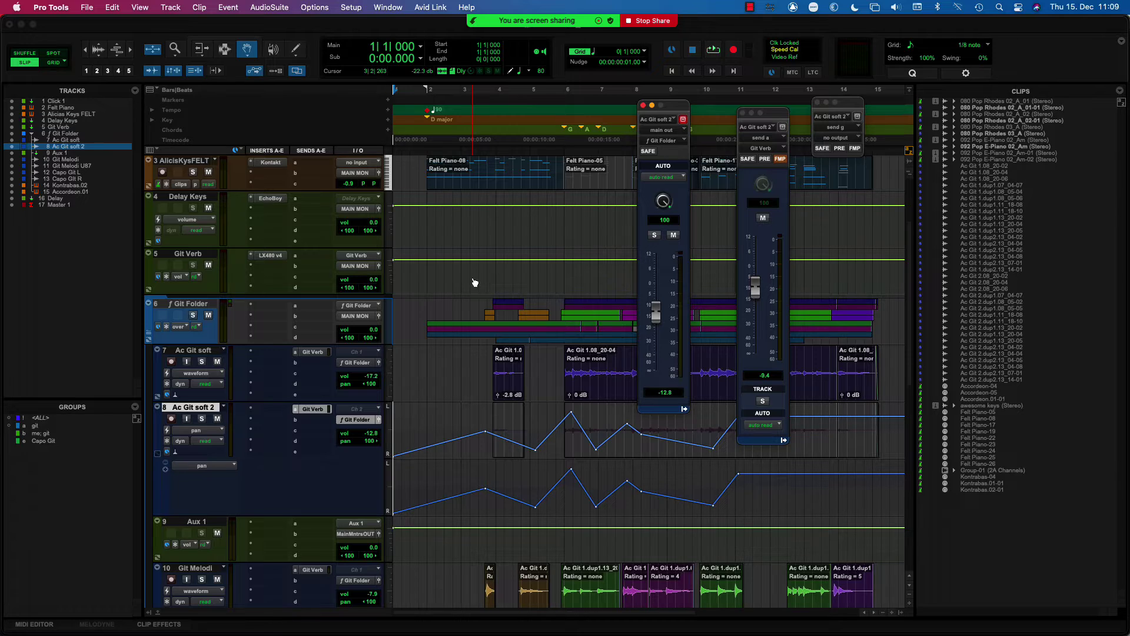
Create a 5.1 Aux Input track next to Ac Git soft 2 as the destination of its send b.
{"action": "left_click", "coordinate": [305, 425]}
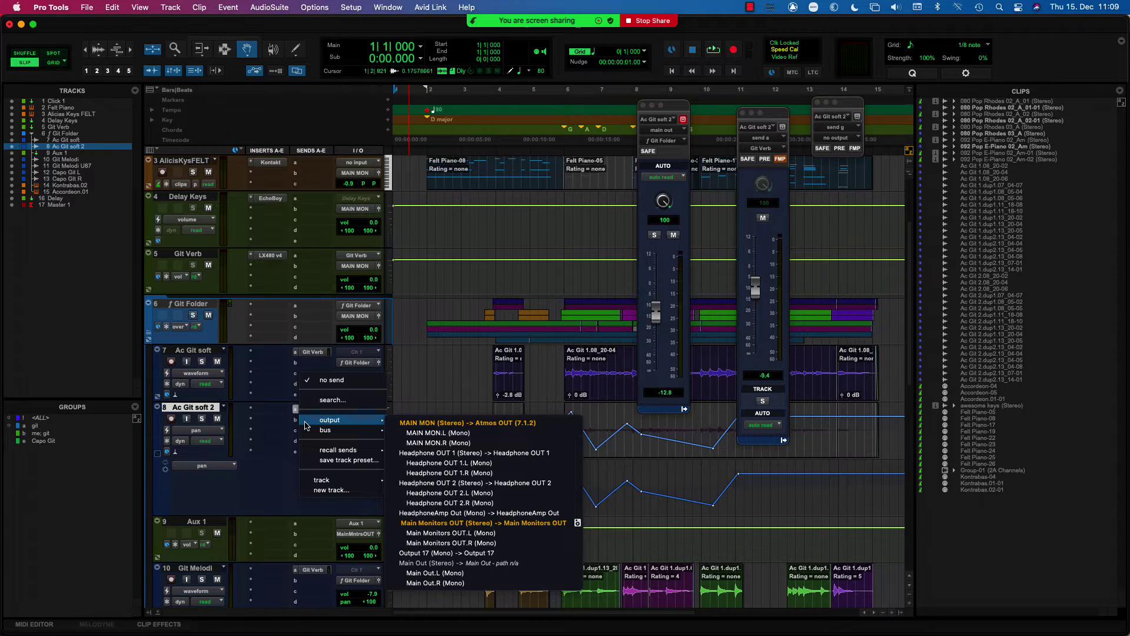
{"action": "left_click", "coordinate": [336, 496]}
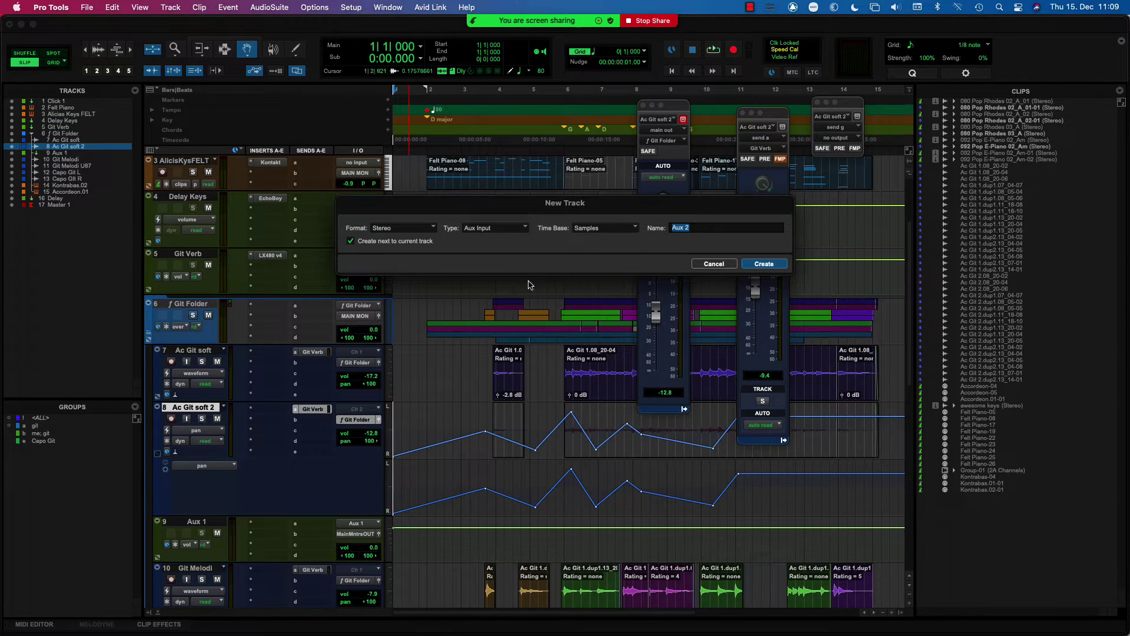
{"action": "left_click", "coordinate": [421, 229]}
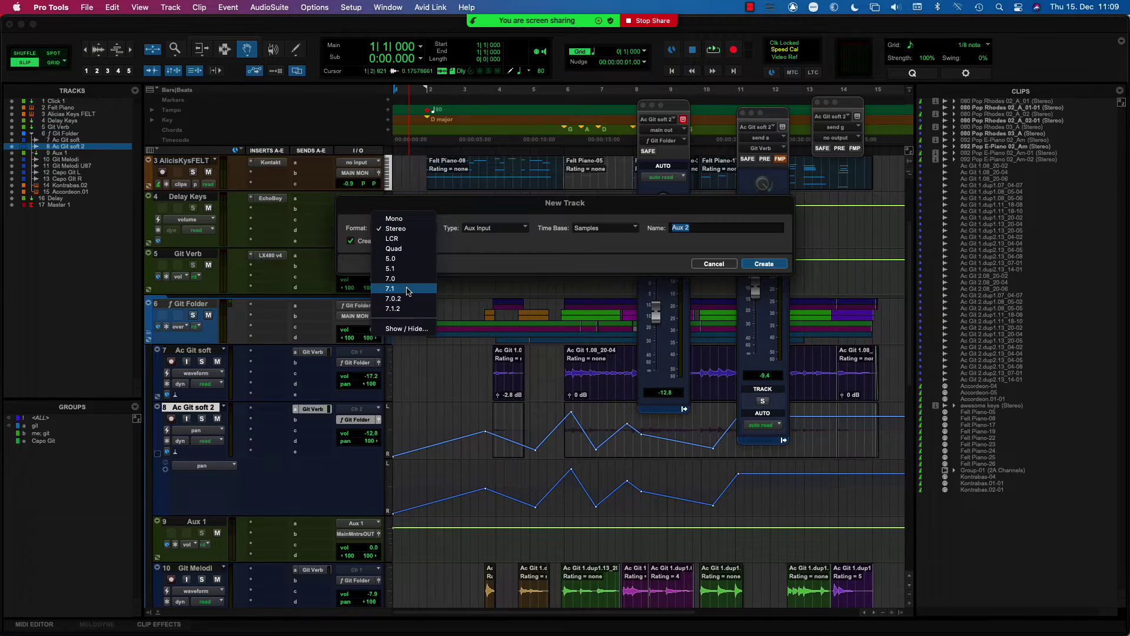
{"action": "left_click", "coordinate": [412, 269]}
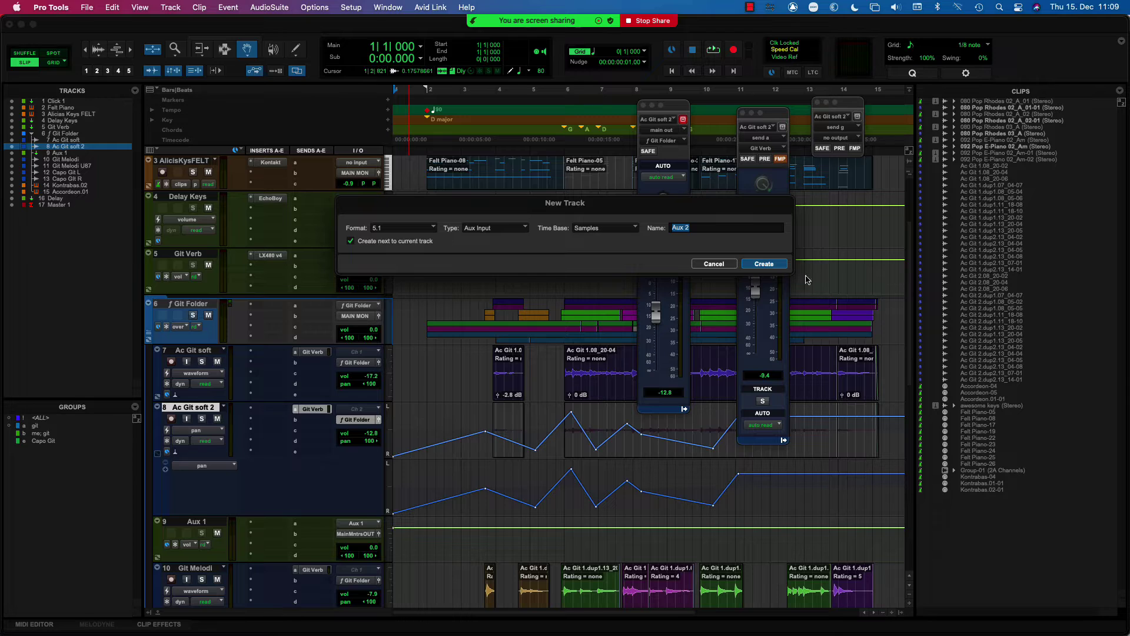
{"action": "left_click", "coordinate": [764, 264]}
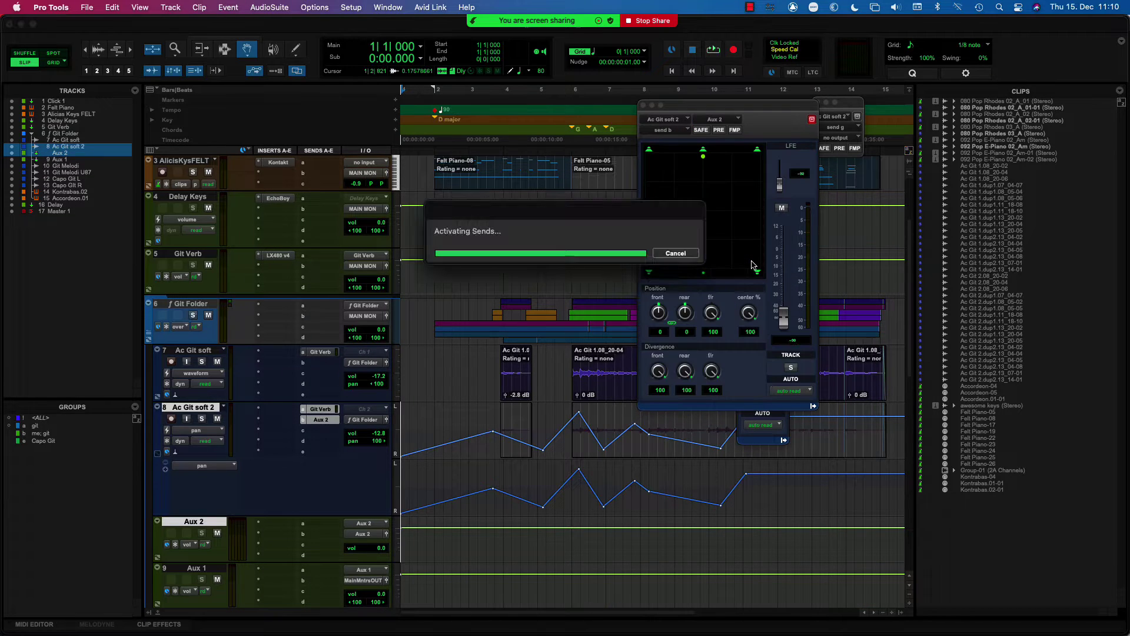
Pan the 5.1 send to about 48 front, 48 rear and 52 f/r, and clear send b on Ac Git soft 2.
{"action": "left_click_drag", "start_coordinate": [702, 155], "coordinate": [728, 184]}
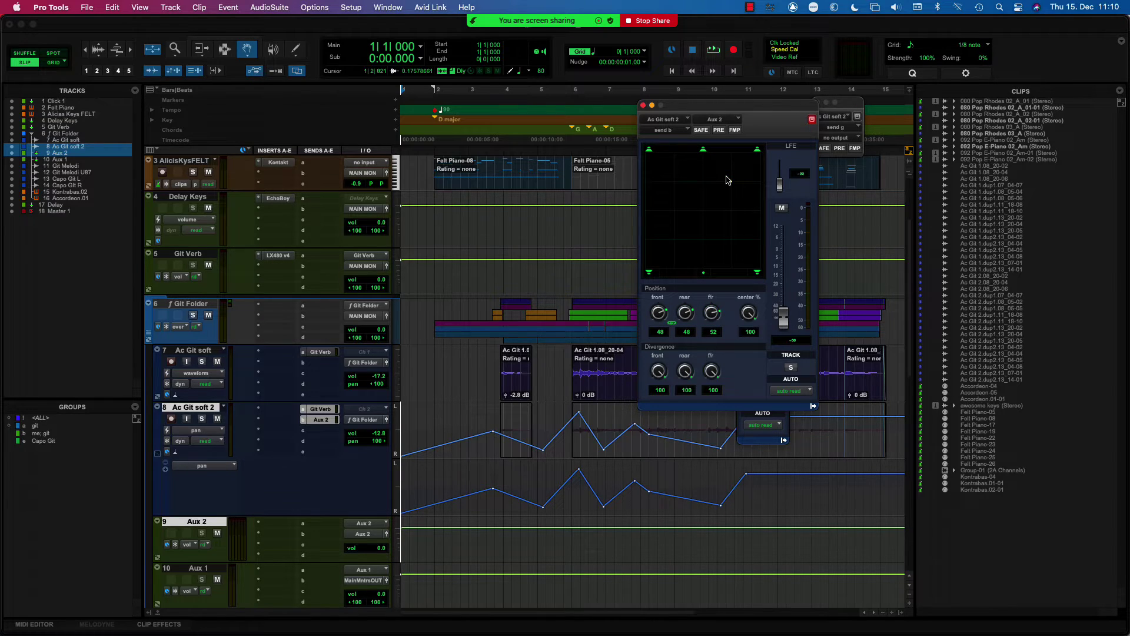
{"action": "left_click", "coordinate": [643, 106]}
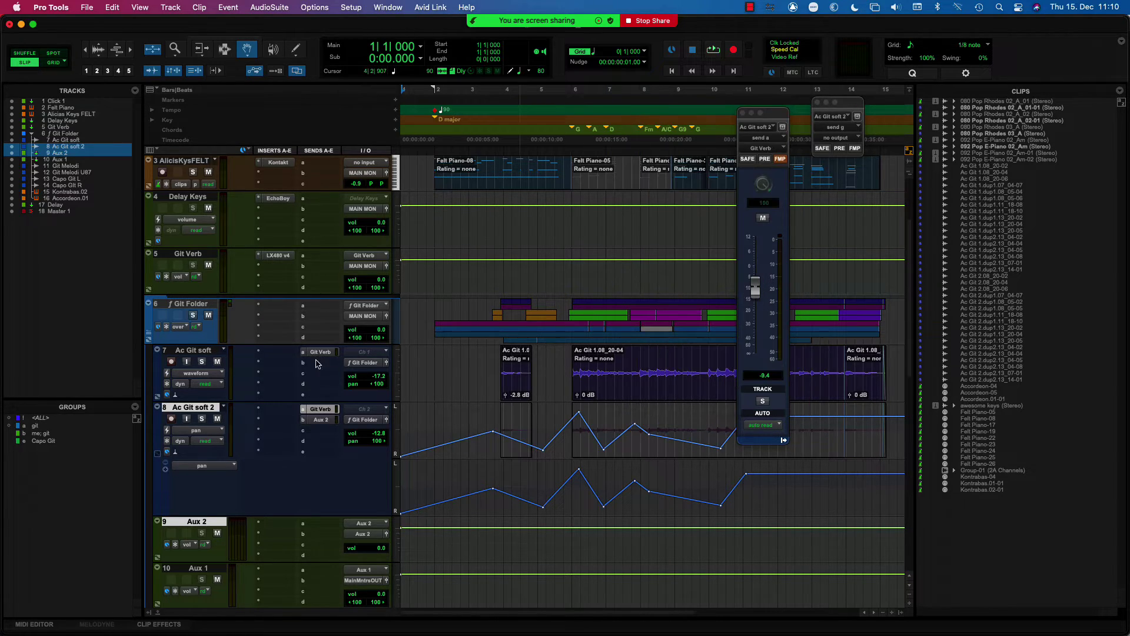
{"action": "left_click", "coordinate": [303, 419]}
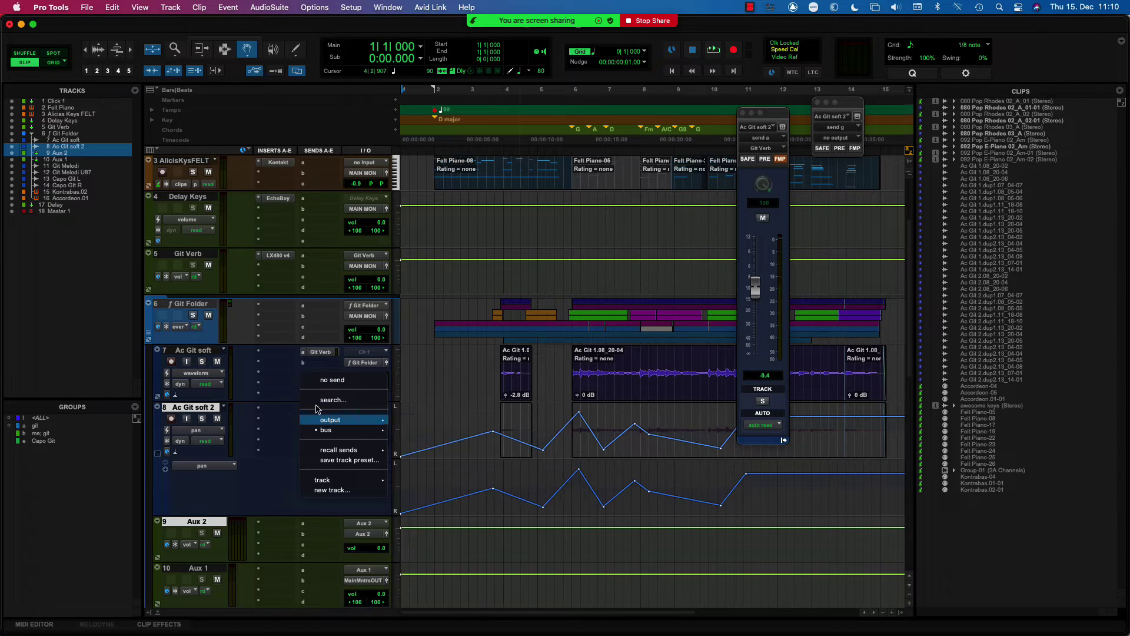
{"action": "left_click", "coordinate": [336, 381]}
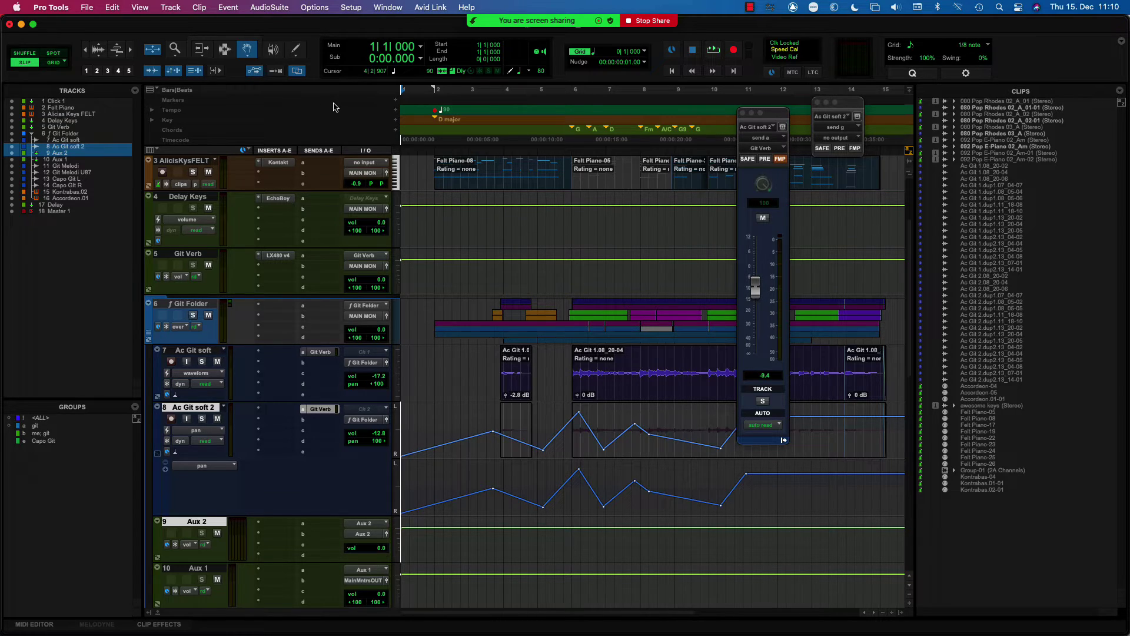
Make sure Send Pans Default to Follow Main Pan is enabled in the Mixing preferences.
{"action": "left_click", "coordinate": [352, 7]}
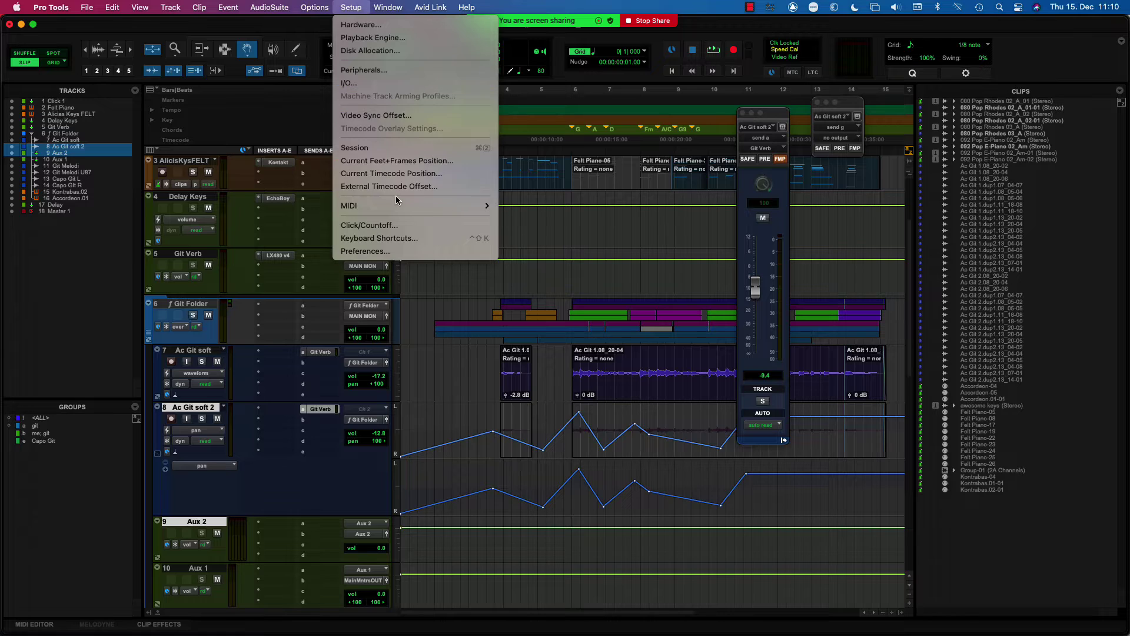
{"action": "left_click", "coordinate": [407, 251]}
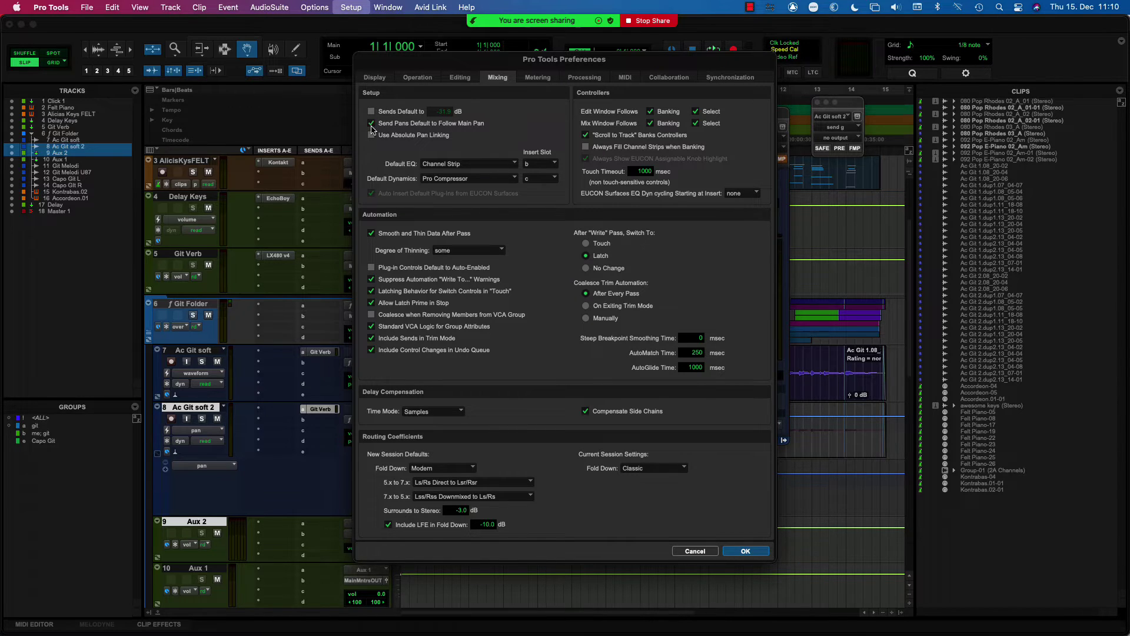
{"action": "left_click", "coordinate": [744, 550]}
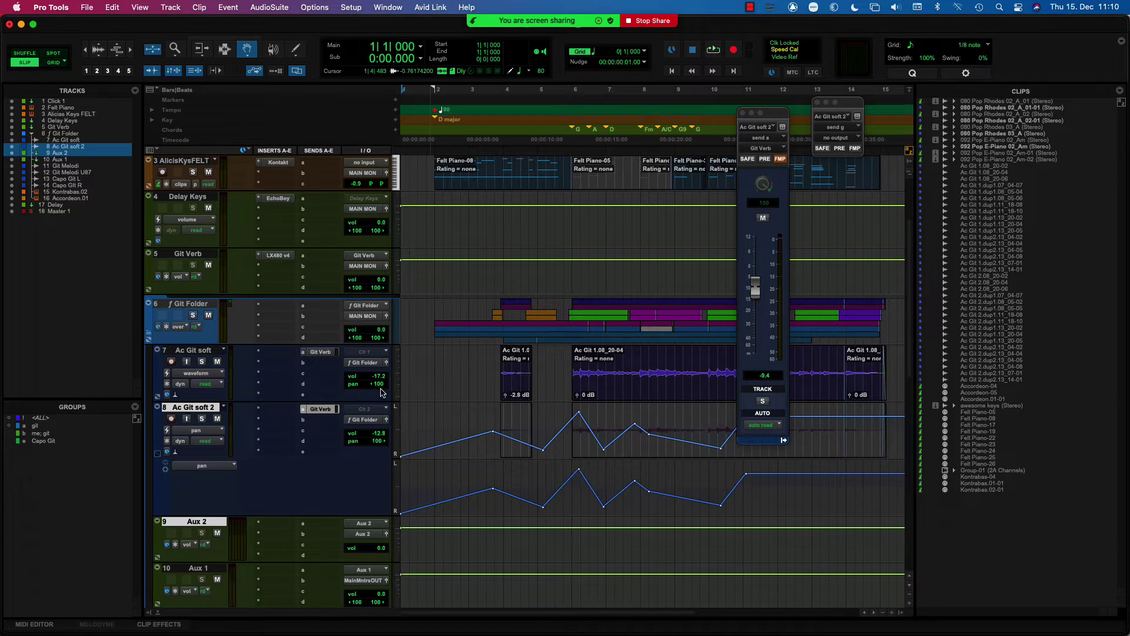
Create a stereo Aux Input track named Delay as the destination of Ac Git soft 2's send b.
{"action": "left_click", "coordinate": [310, 419]}
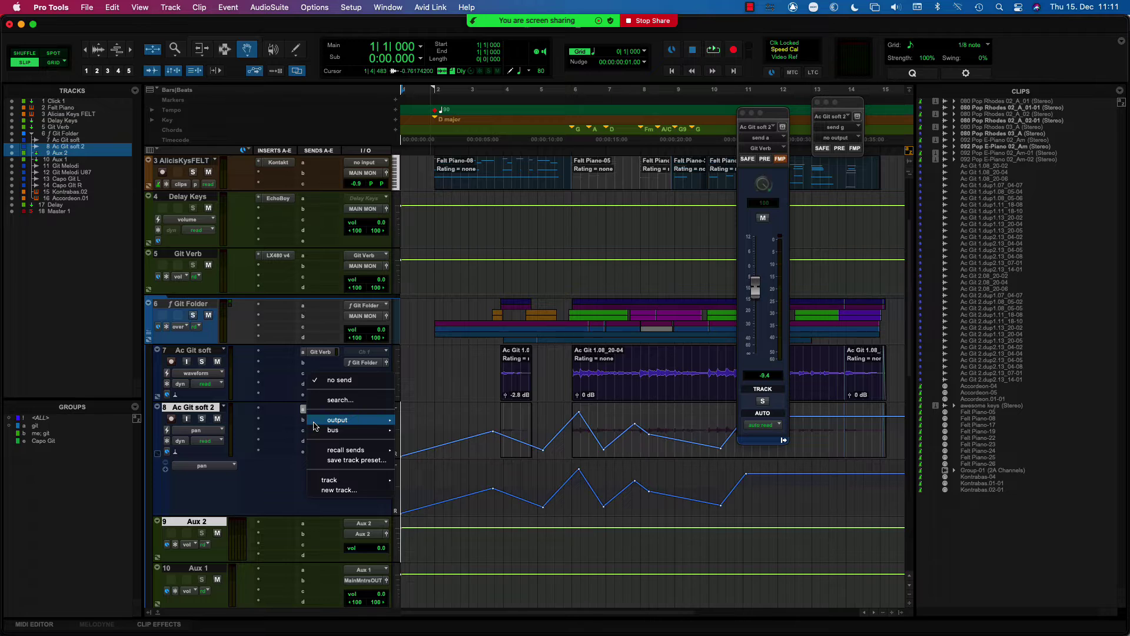
{"action": "mouse_move", "coordinate": [313, 425]}
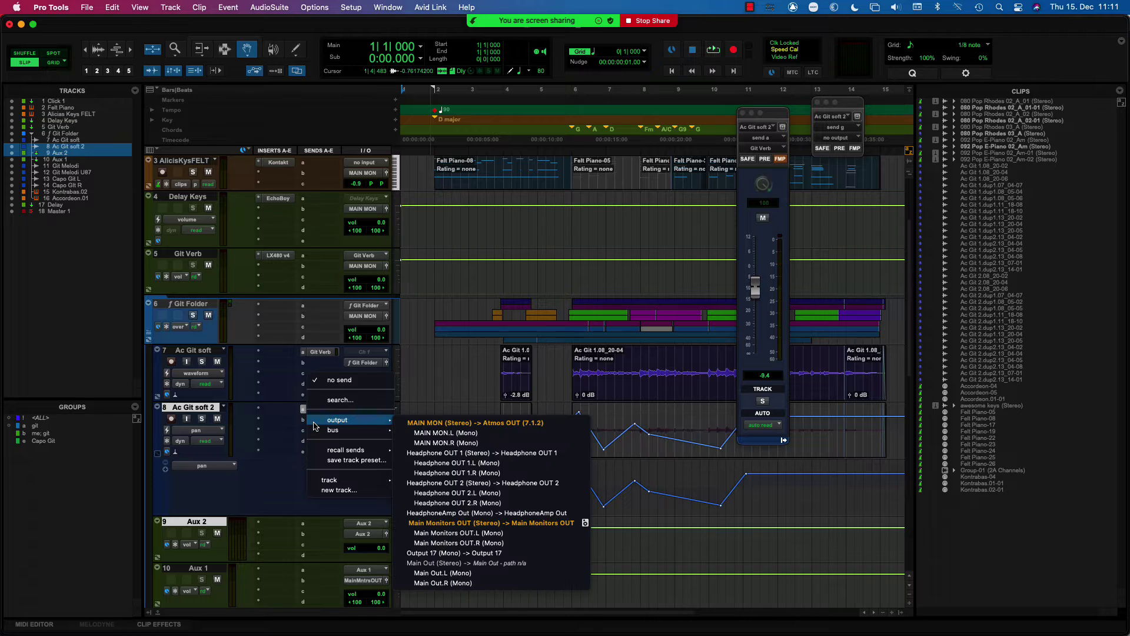
{"action": "left_click", "coordinate": [353, 490]}
{"action": "type", "text": "Delay"}
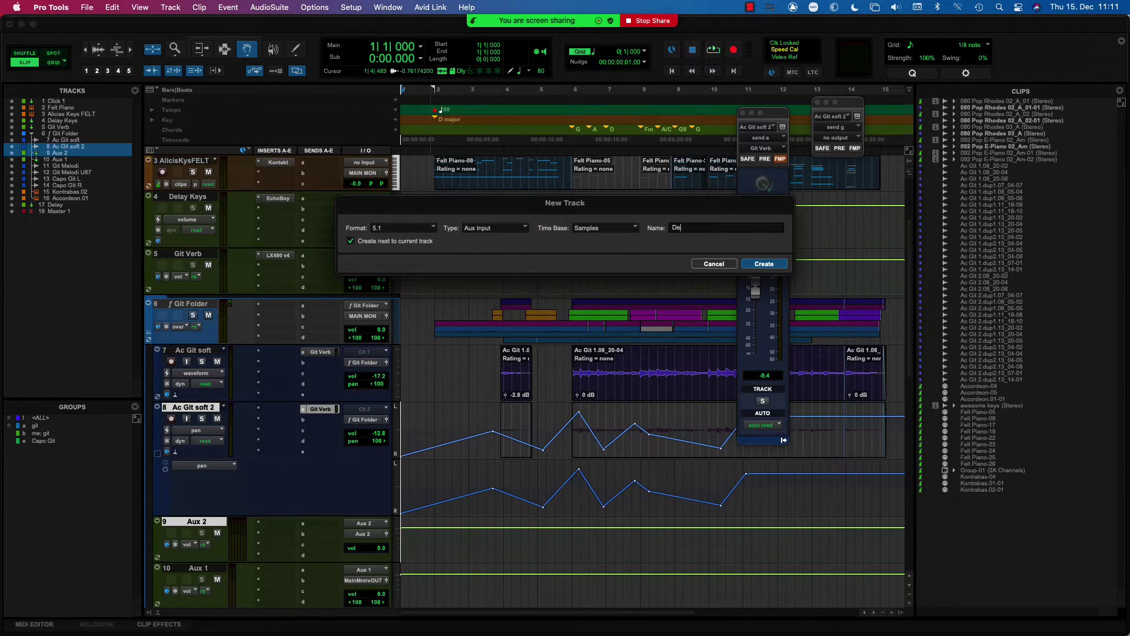
{"action": "left_click", "coordinate": [428, 228]}
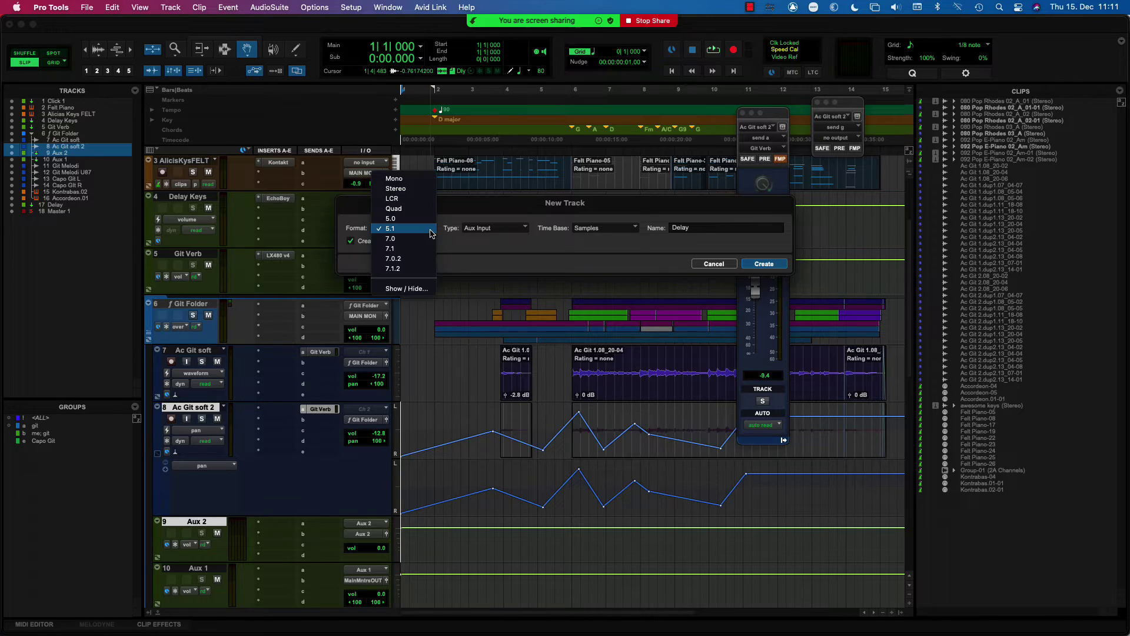
{"action": "left_click", "coordinate": [405, 187]}
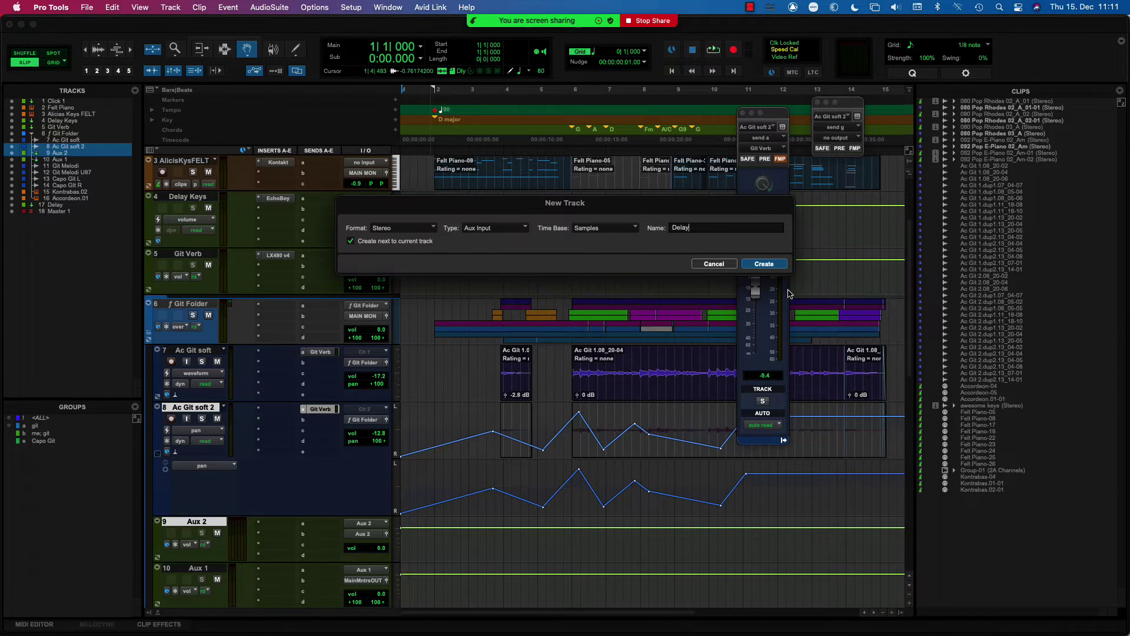
{"action": "left_click", "coordinate": [763, 264]}
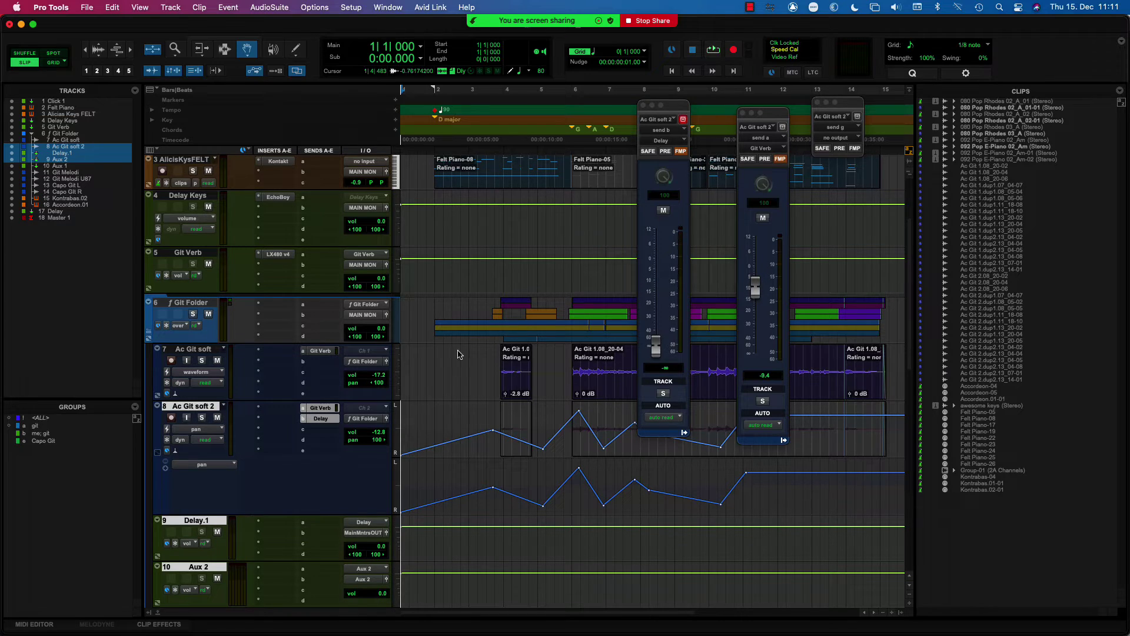
Switch FMP off on the Delay send, try its pan control, and switch FMP back on.
{"action": "left_click", "coordinate": [320, 419]}
{"action": "left_click", "coordinate": [681, 152]}
{"action": "mouse_move", "coordinate": [665, 185]}
{"action": "left_mouse_down"}
{"action": "mouse_move", "coordinate": [668, 240]}
{"action": "mouse_move", "coordinate": [663, 164]}
{"action": "left_mouse_up"}
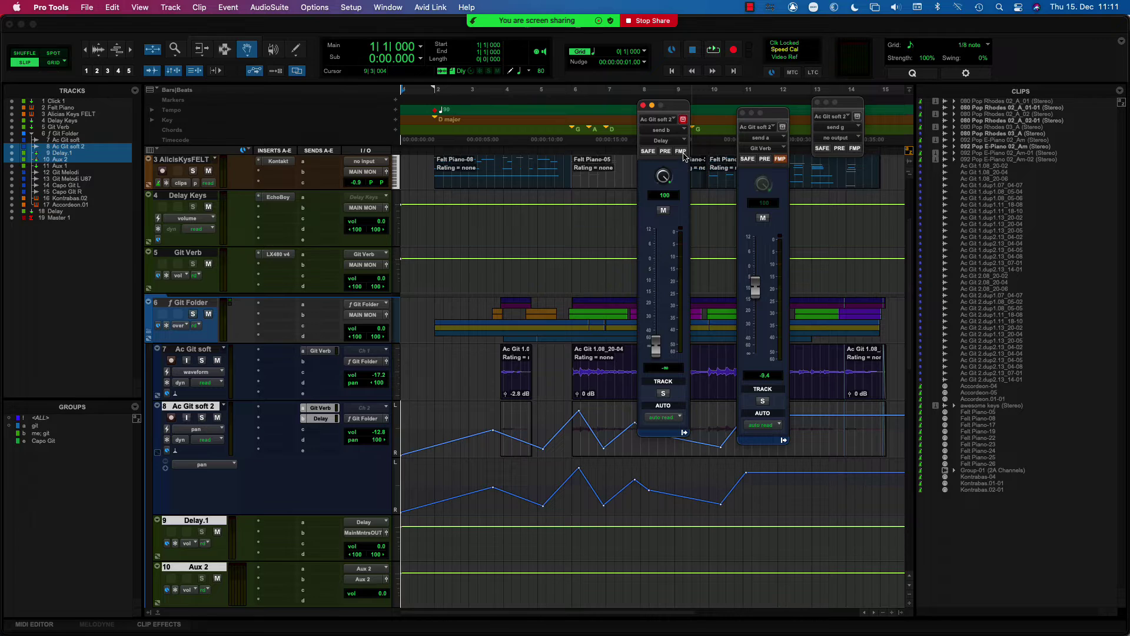
{"action": "left_click", "coordinate": [681, 152]}
{"action": "scroll", "coordinate": [292, 231], "scroll_direction": "up", "scroll_amount": 1}
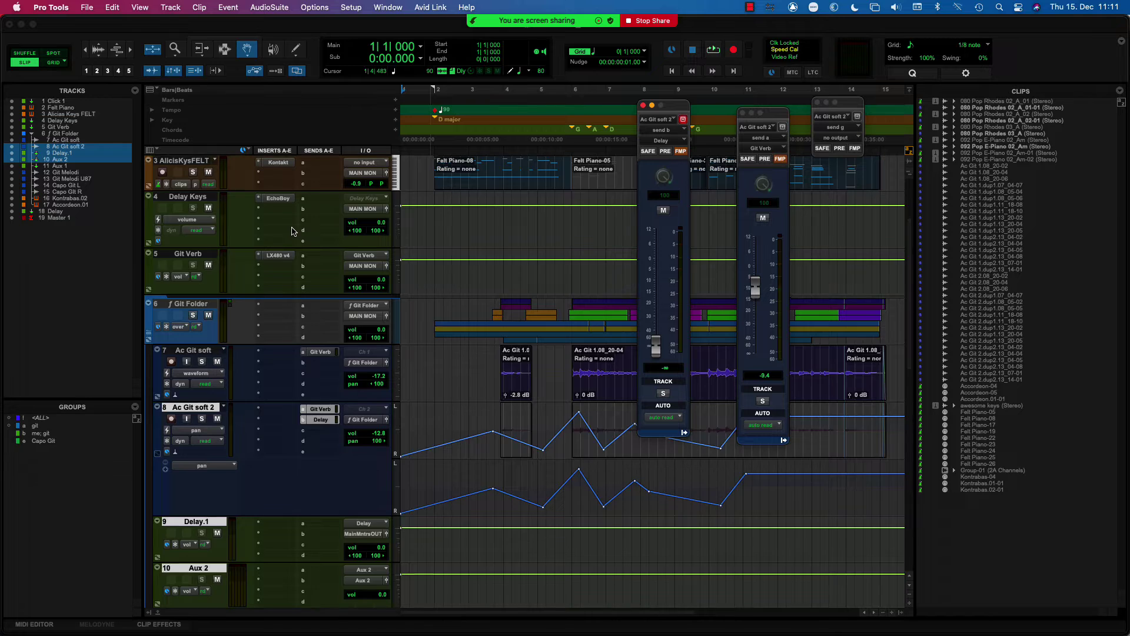
{"action": "scroll", "coordinate": [292, 230], "scroll_direction": "up", "scroll_amount": 3}
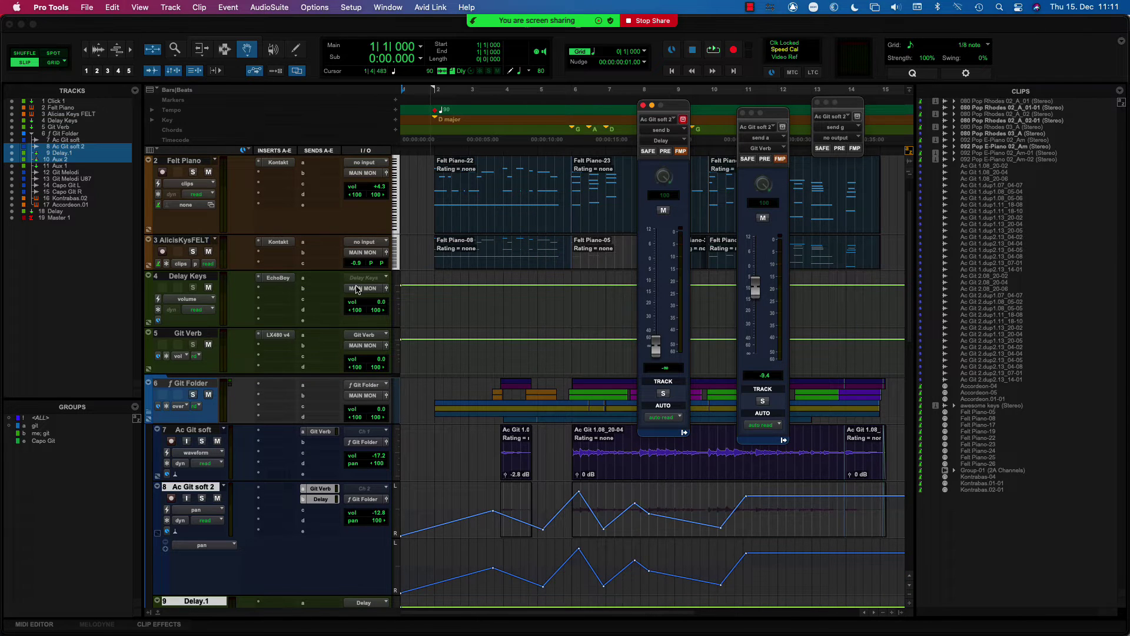